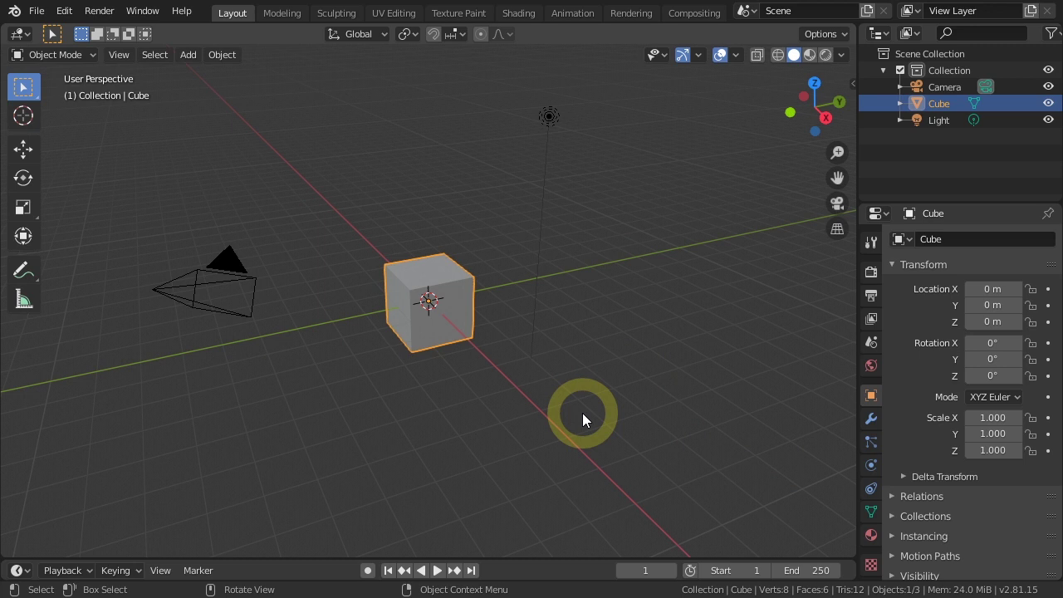
Select the default cube, camera and light and delete them all
key(a)
key(x)
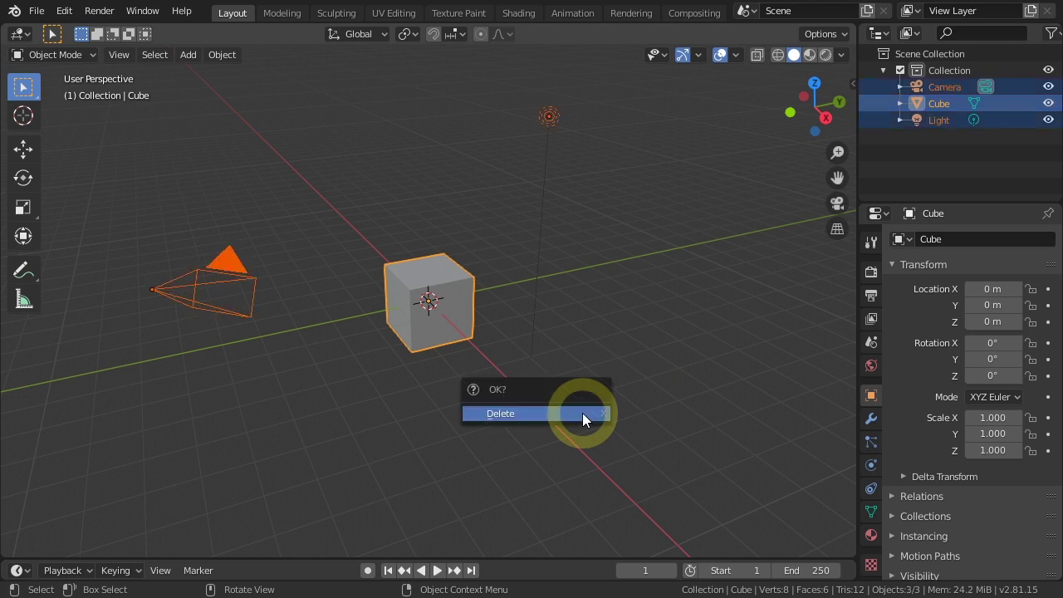
click(558, 415)
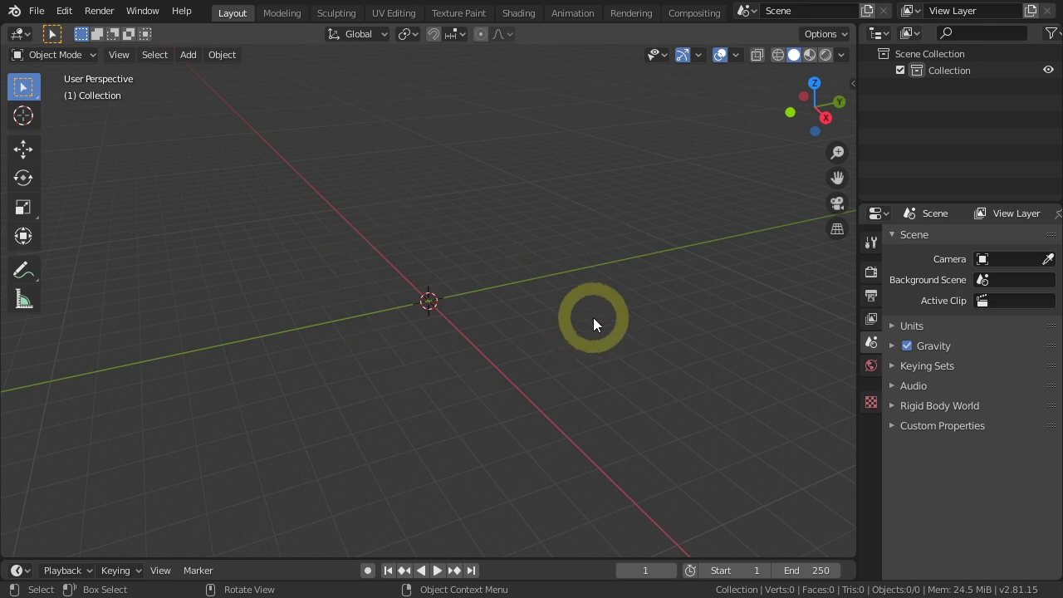
Set the viewport shading background to a custom light grey colour
click(842, 55)
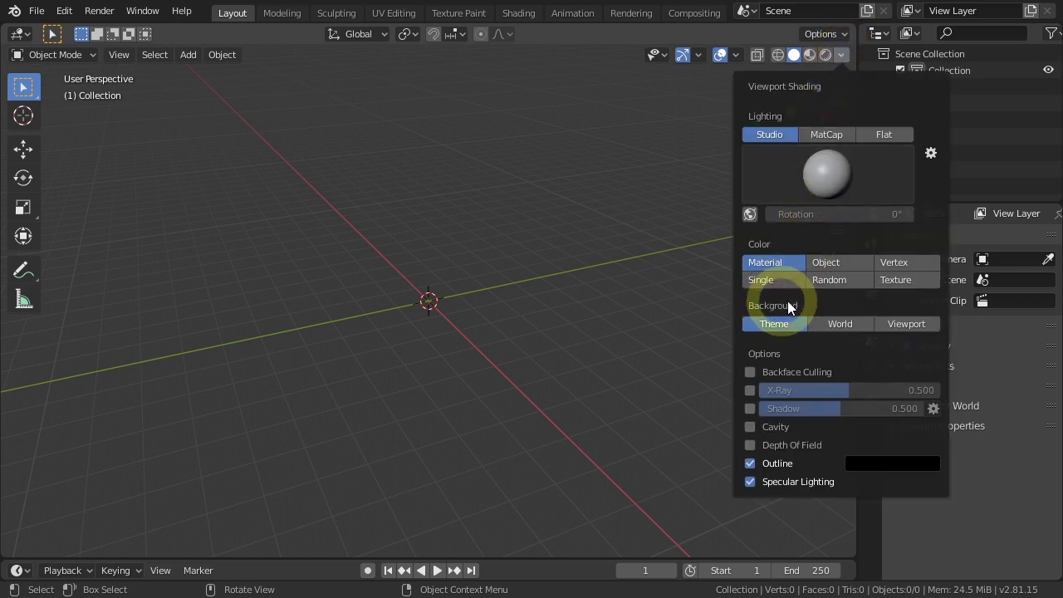
click(905, 325)
click(839, 341)
mouse_move(809, 178)
mouse_down()
mouse_move(777, 133)
mouse_move(793, 139)
mouse_up()
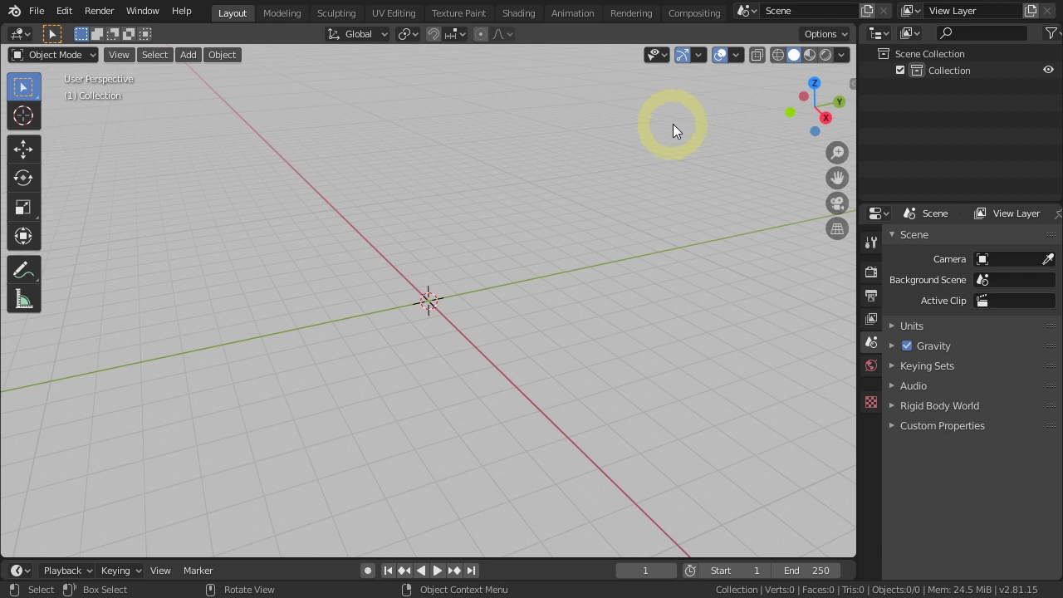
Turn off the 3D Cursor and the X and Y axis overlays
click(737, 55)
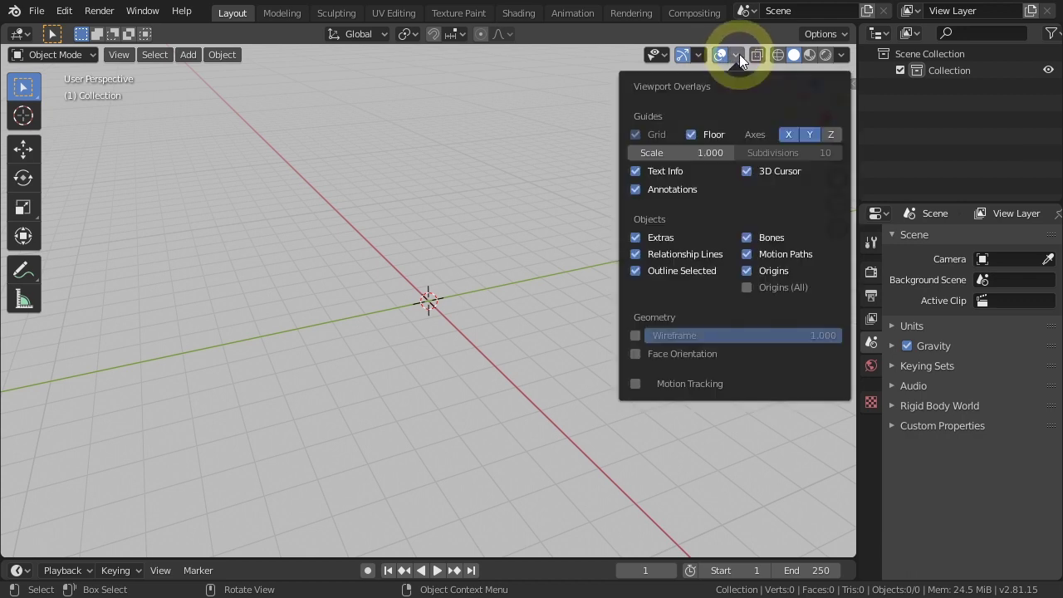
click(747, 171)
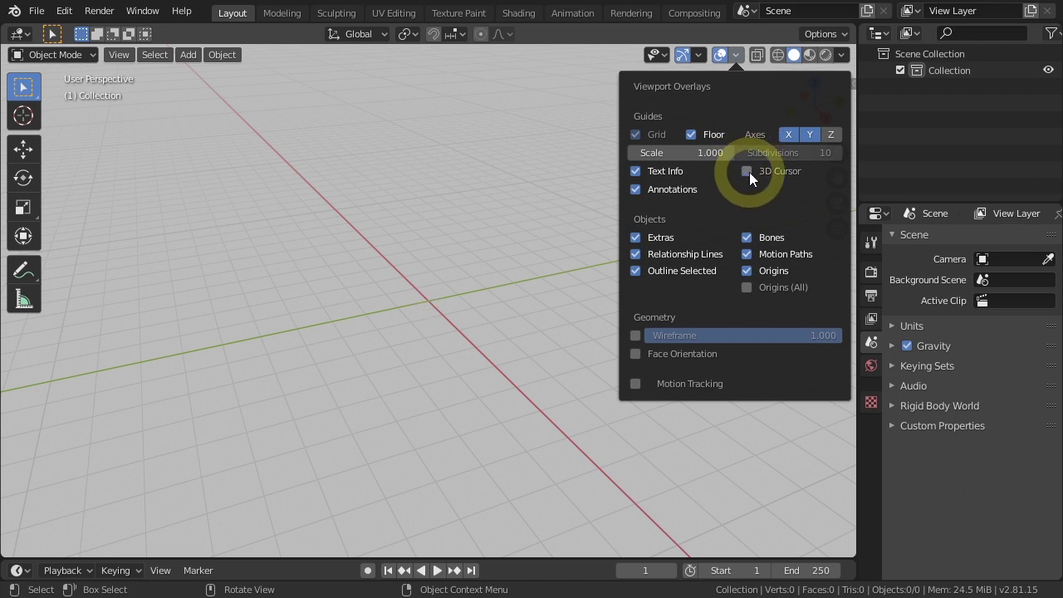
click(788, 135)
click(806, 135)
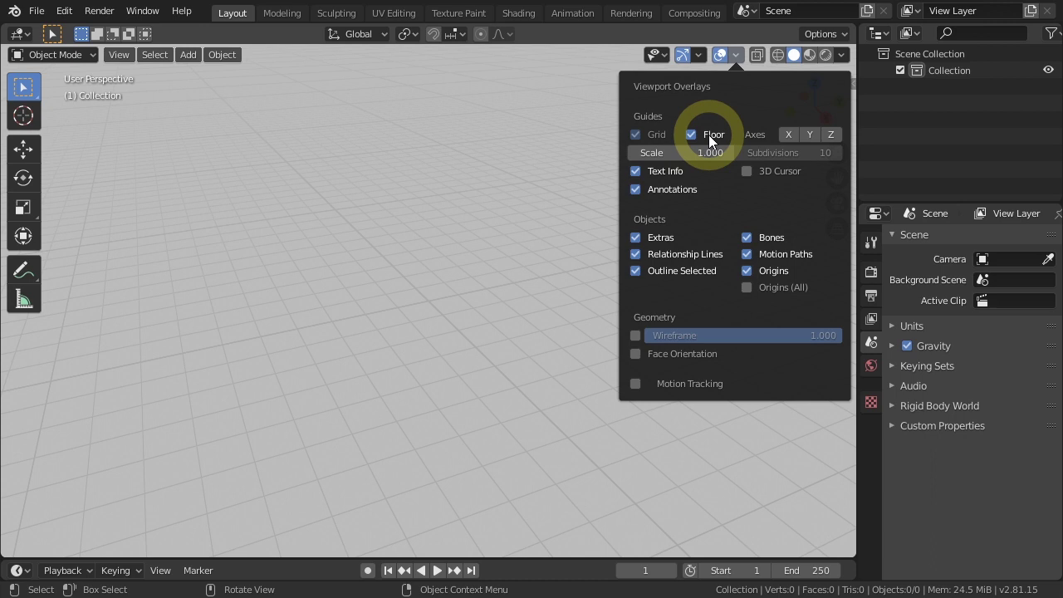
mouse_move(520, 299)
middle_down()
mouse_move(533, 378)
mouse_move(553, 392)
middle_up()
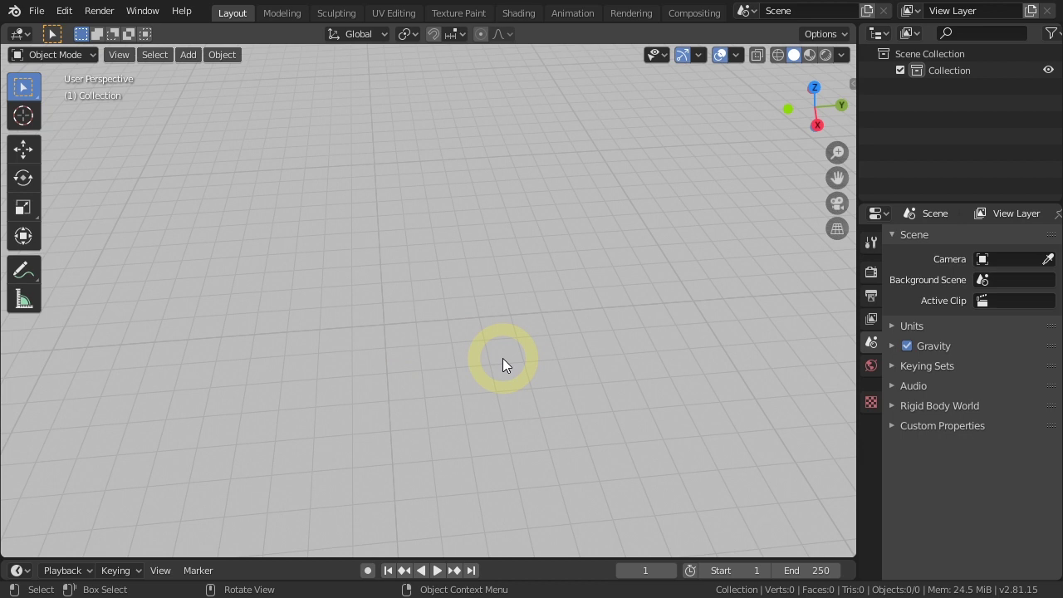
Add a plane, Edge Collapse it to one vertex in Edit Mode, and switch to top view
key(shift+a)
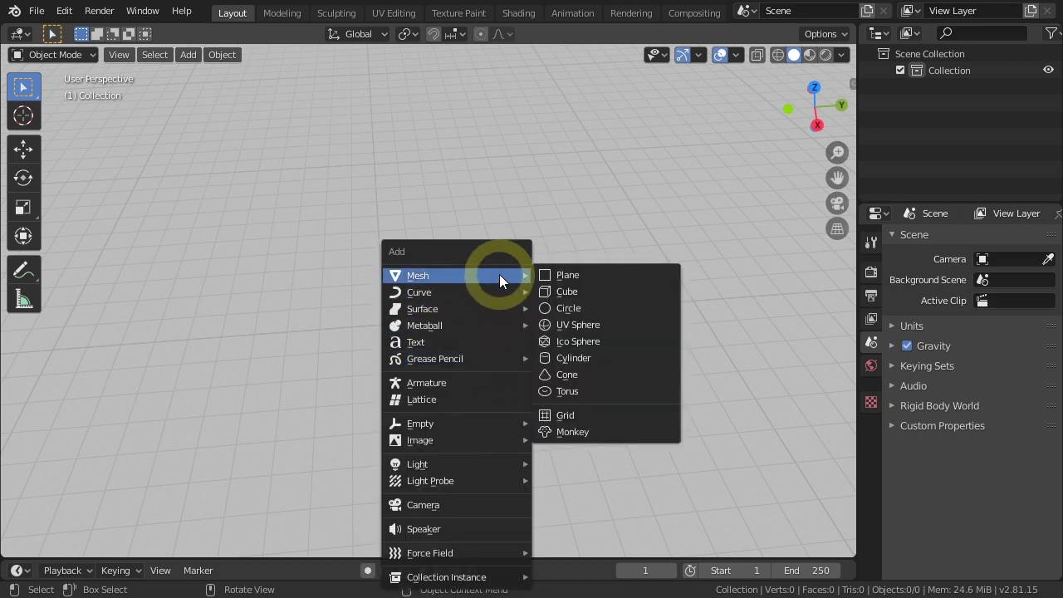
click(573, 273)
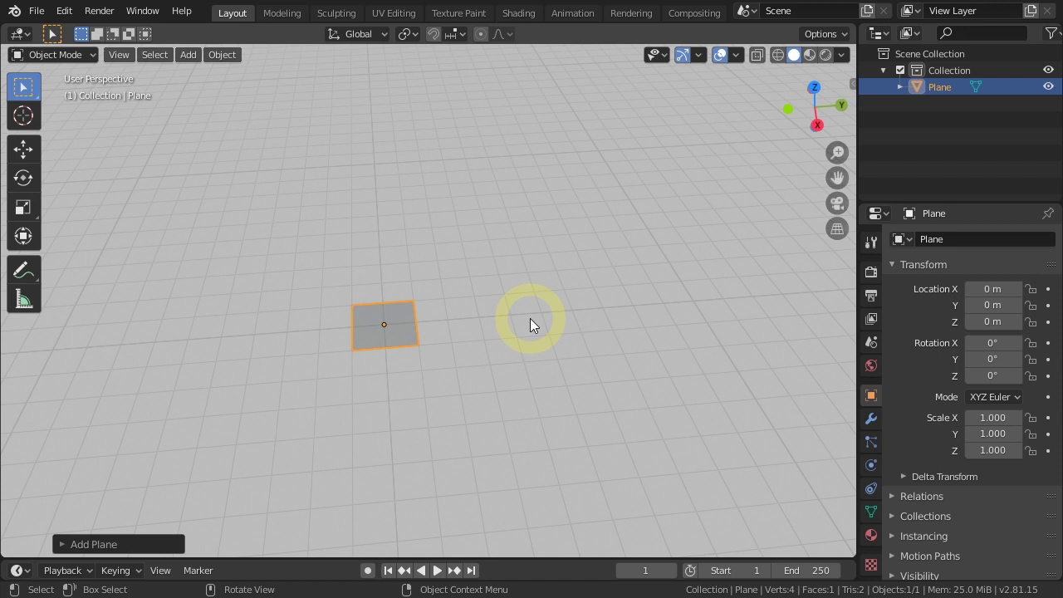
key(Tab)
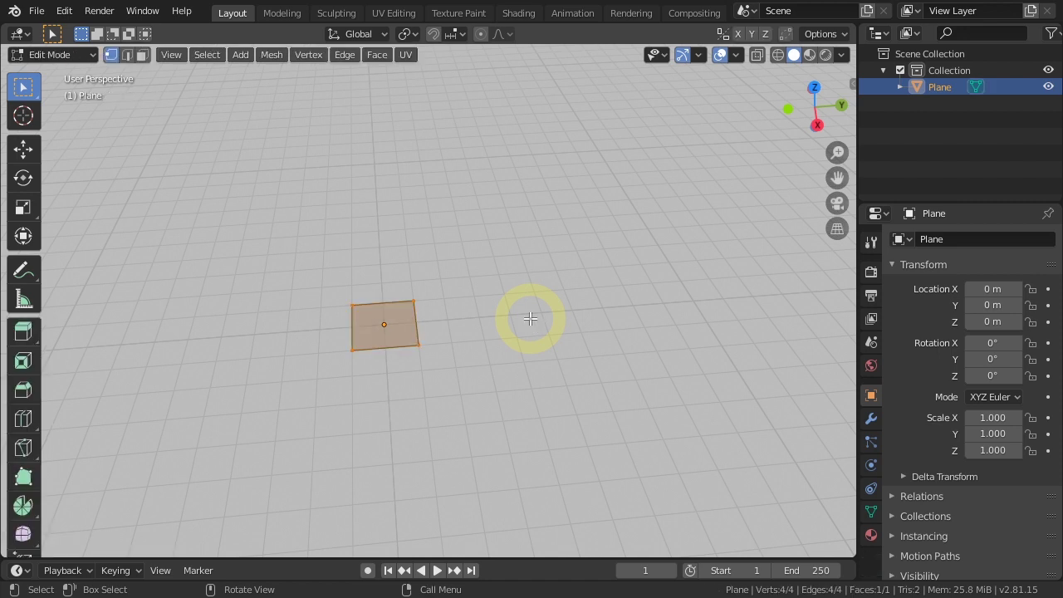
key(x)
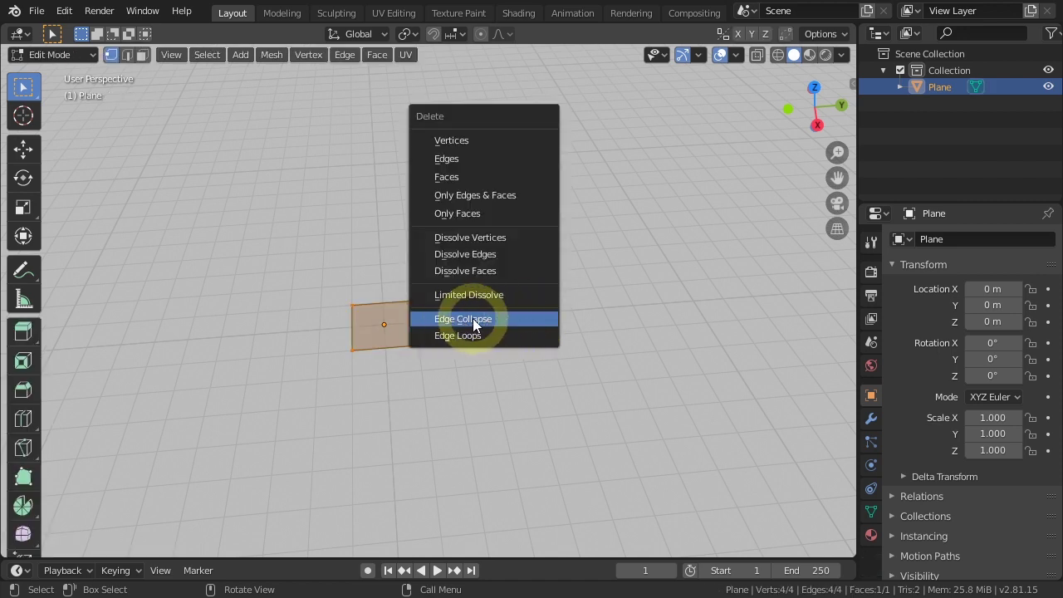
click(473, 324)
middle_drag(470, 351, 446, 380)
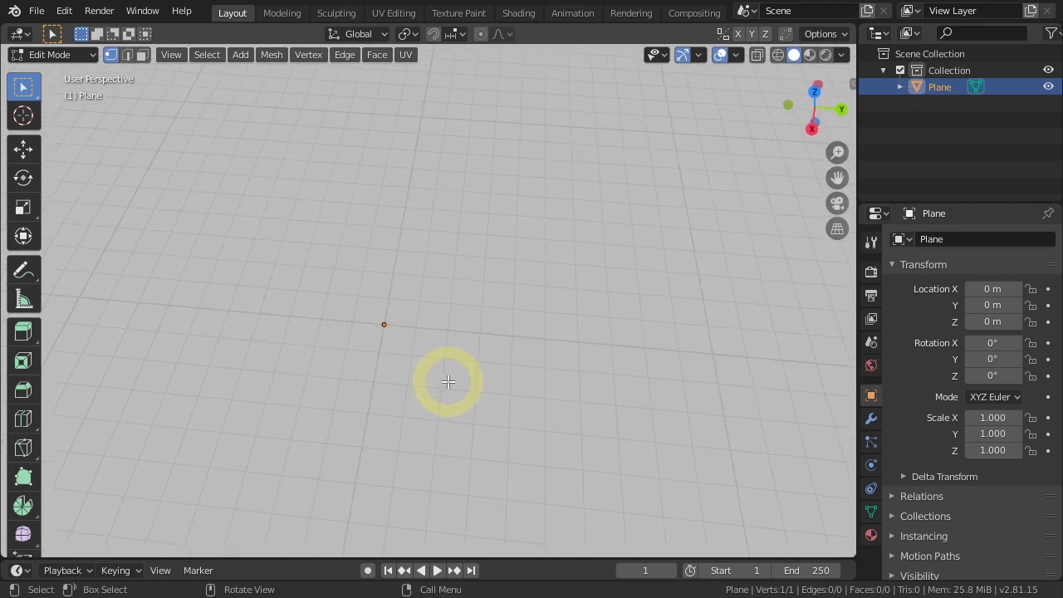
middle_drag(461, 392, 478, 406)
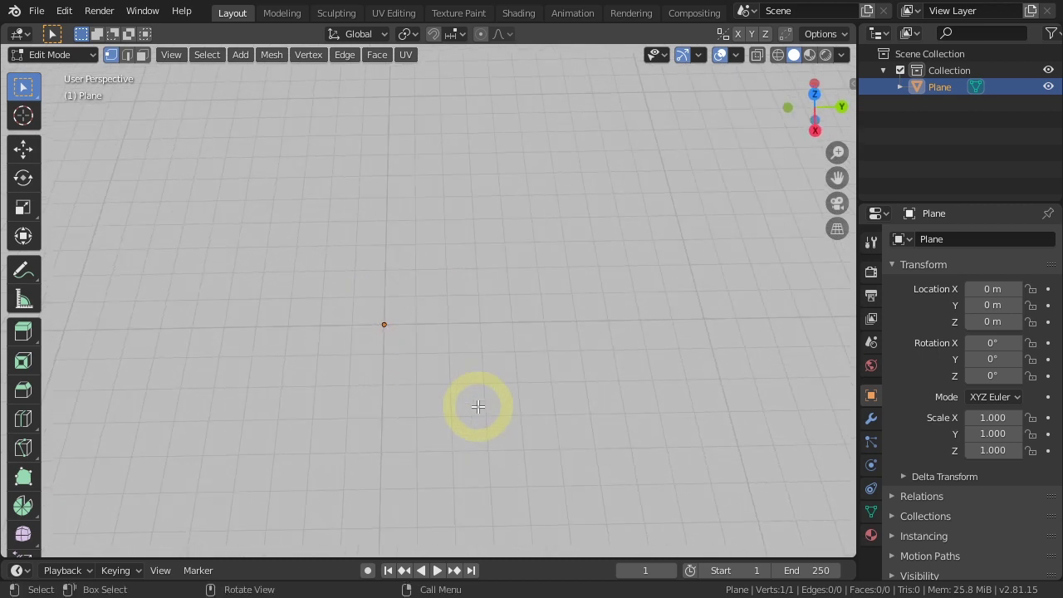
key(KP_7)
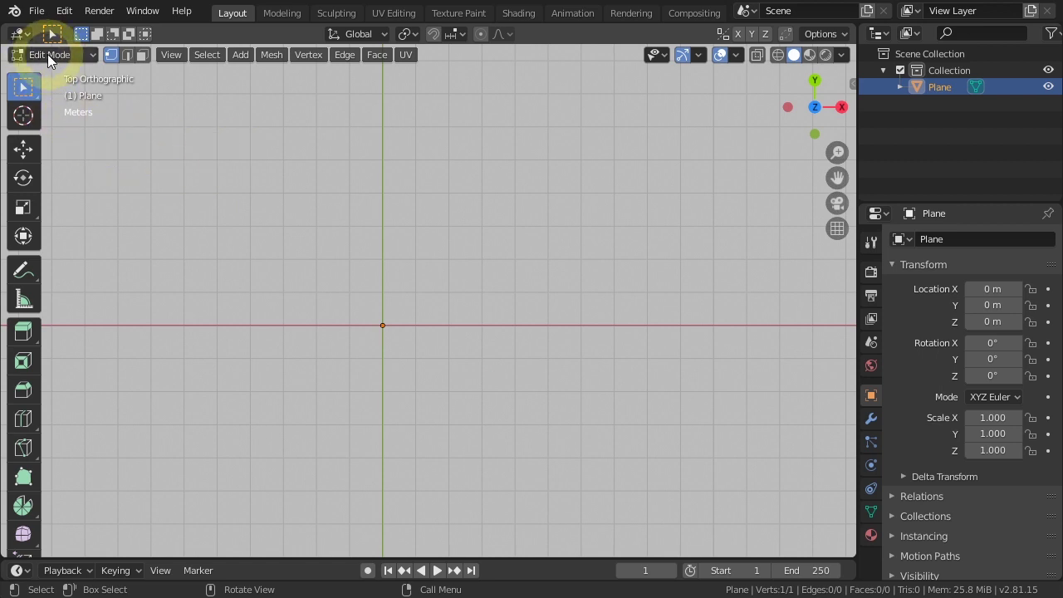
Extrude the vertex 2 m along the X axis
shift+middle_drag(493, 296, 508, 375)
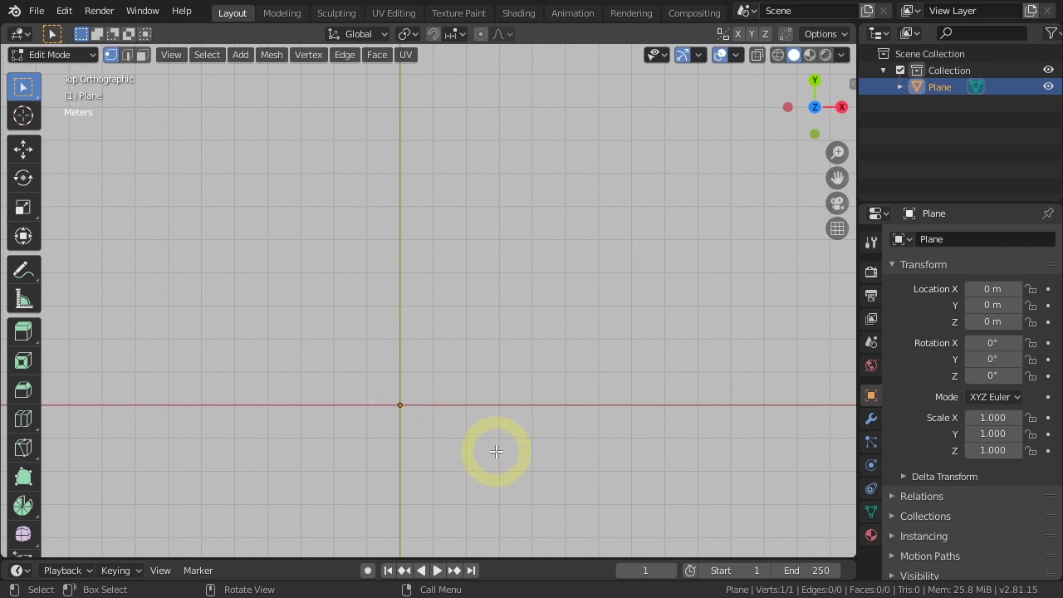
key(e)
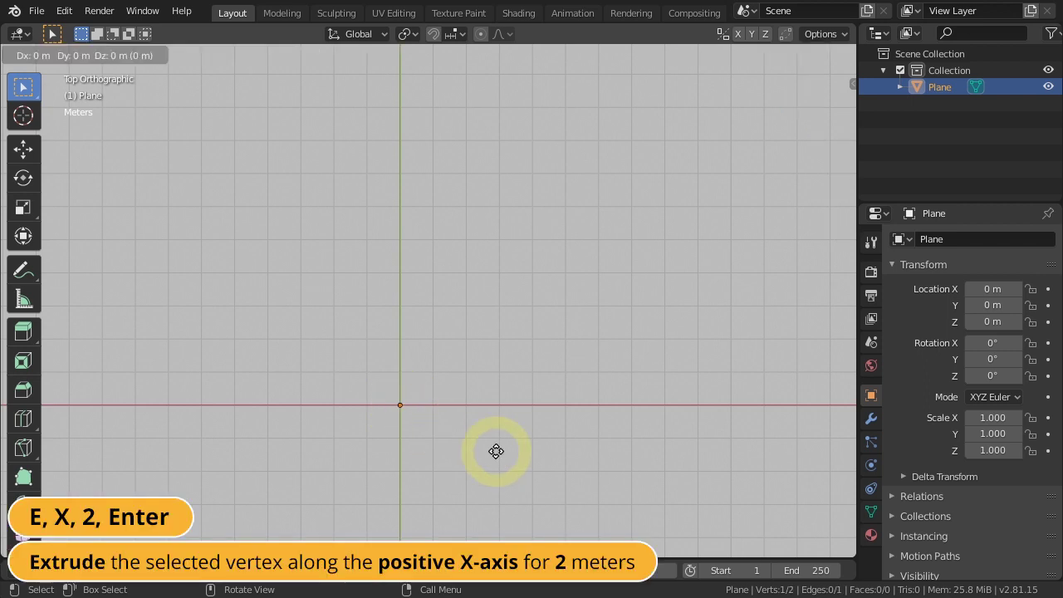
key(x)
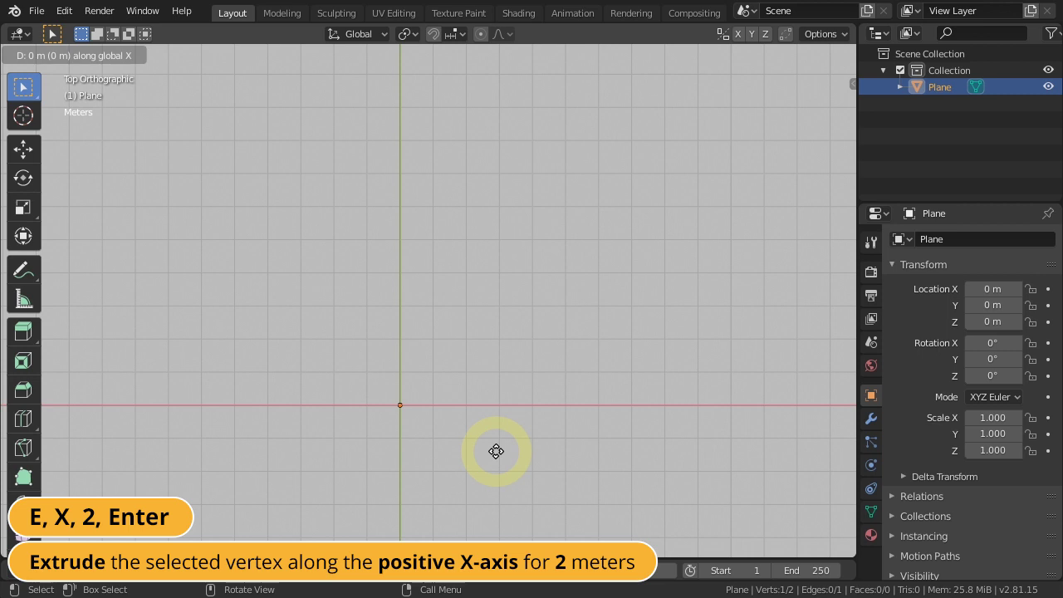
key(2)
key(Return)
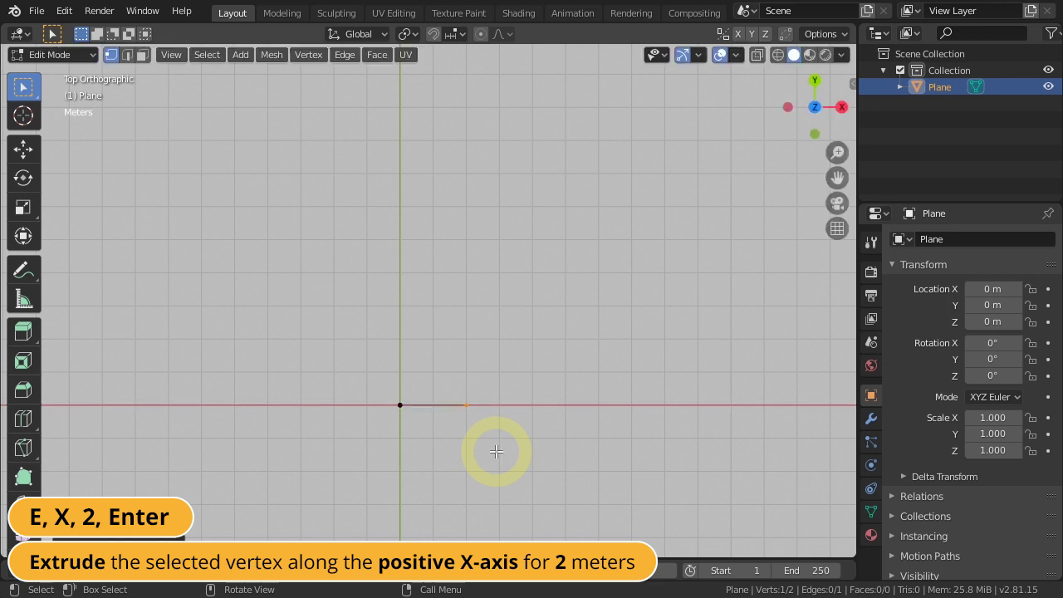
Extrude a 0.2 m step upward along Y
scroll(451, 444, up, 1)
scroll(451, 444, up, 1)
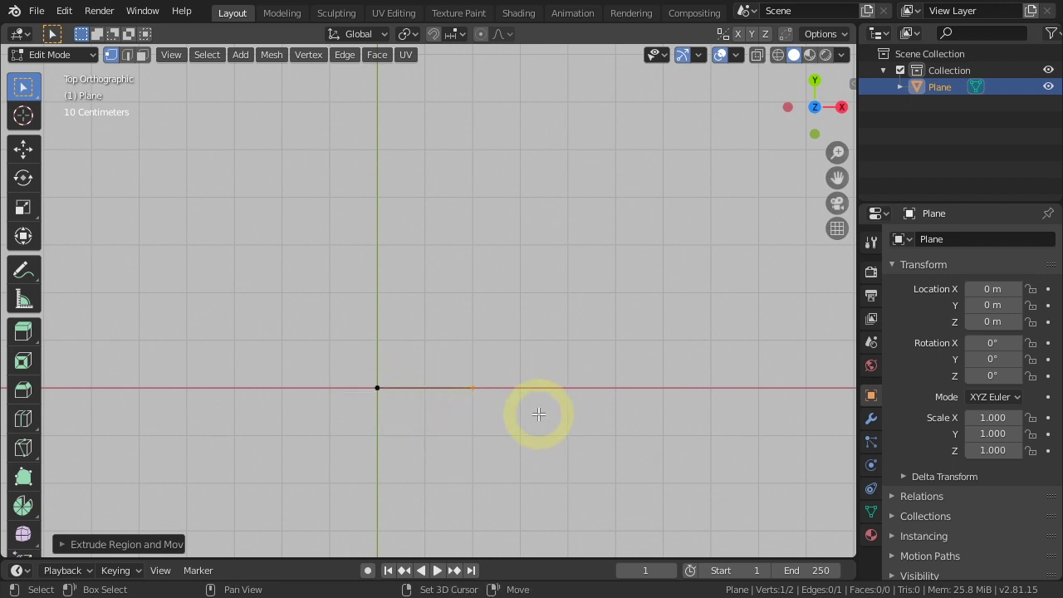
shift+middle_drag(539, 414, 524, 484)
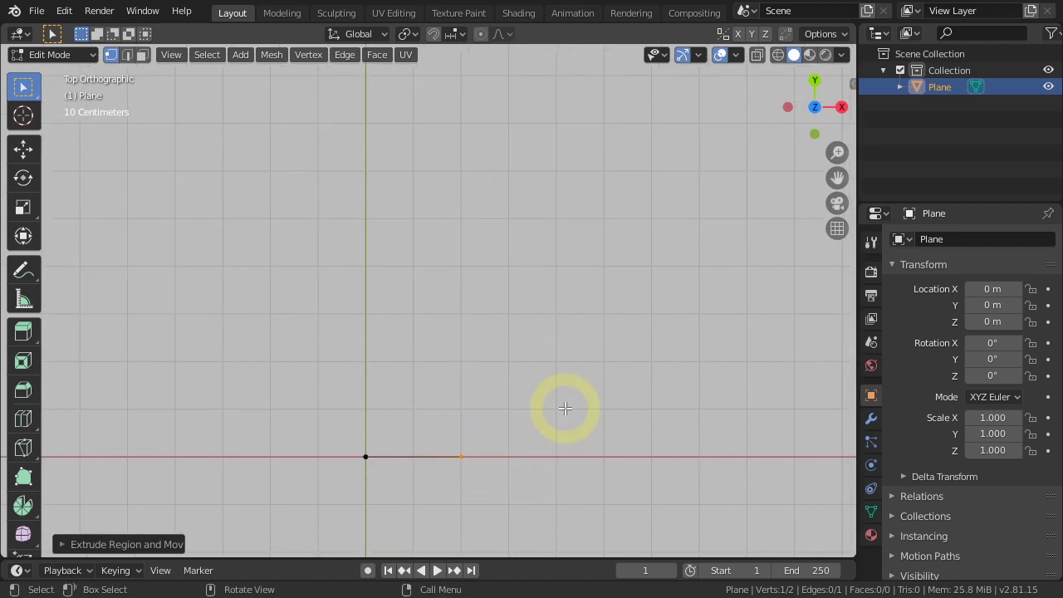
key(e)
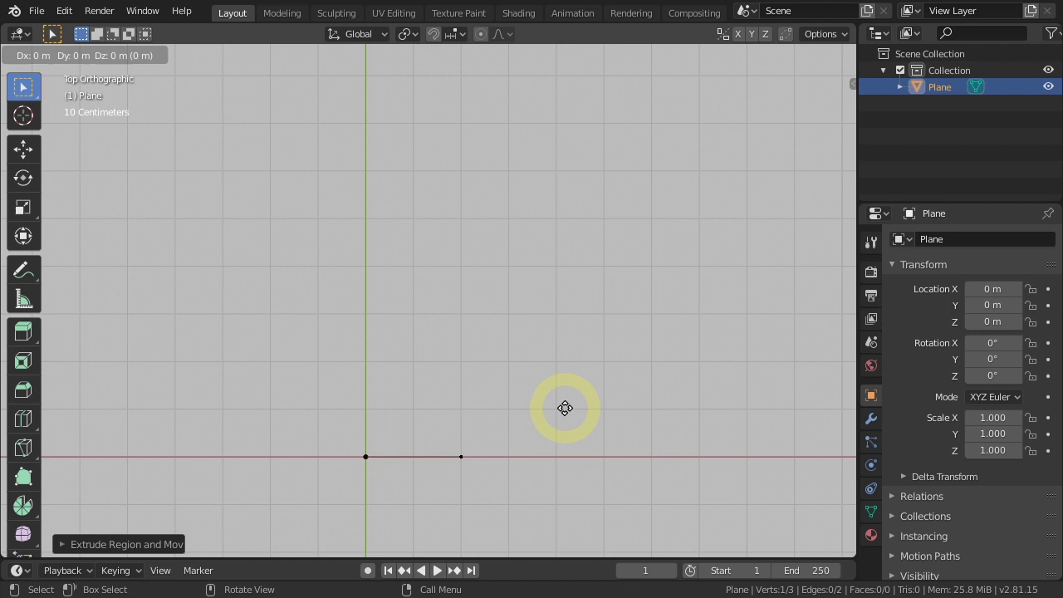
text(y0.2)
key(Return)
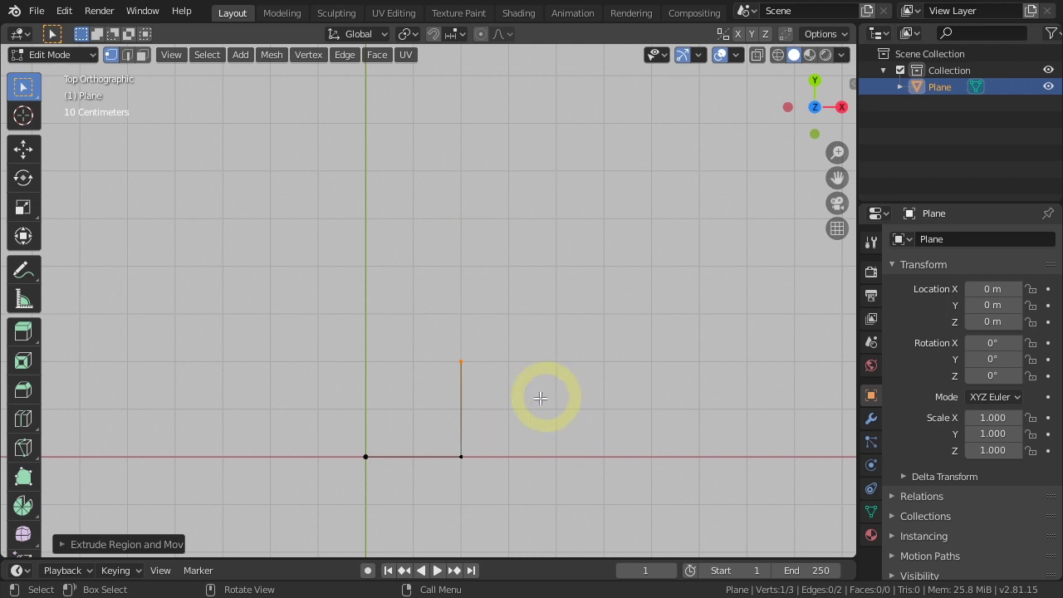
Extrude a third edge to the right, constrained along X
key(e)
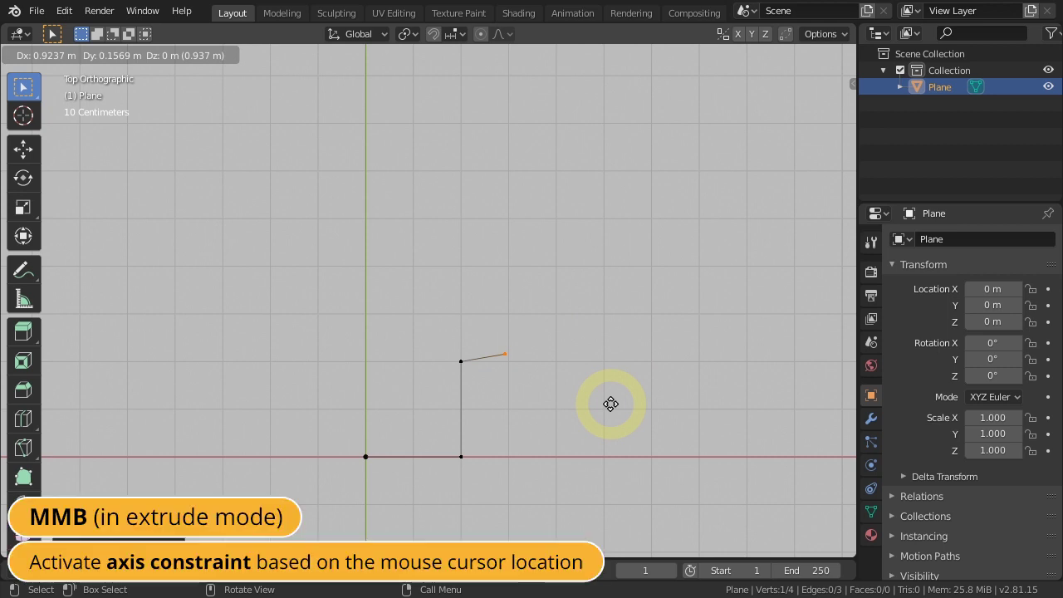
mouse_move(611, 403)
middle_down()
mouse_move(516, 386)
mouse_move(597, 410)
middle_up()
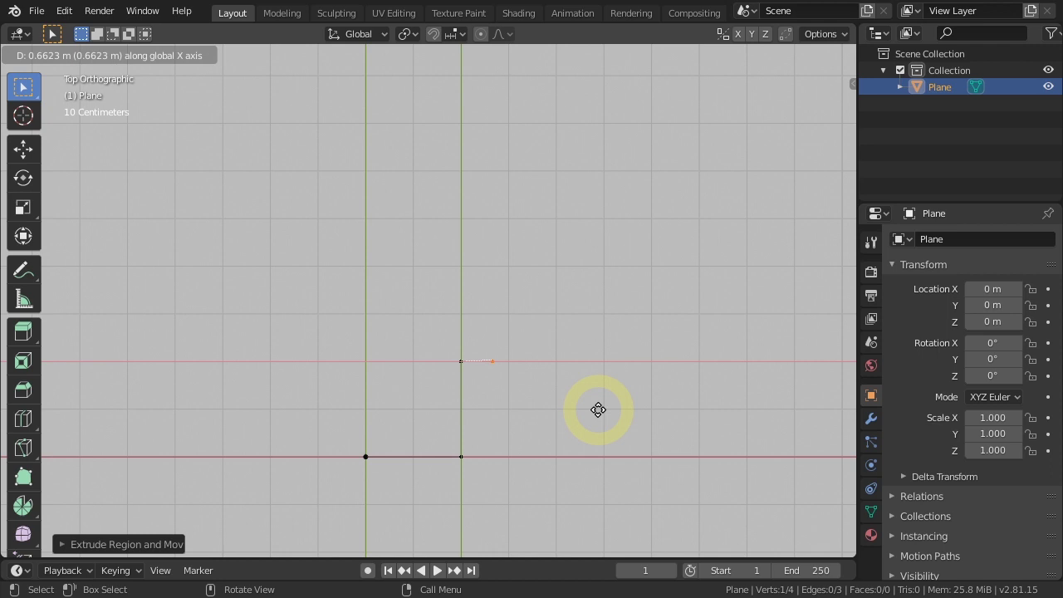
middle_drag(598, 410, 650, 424)
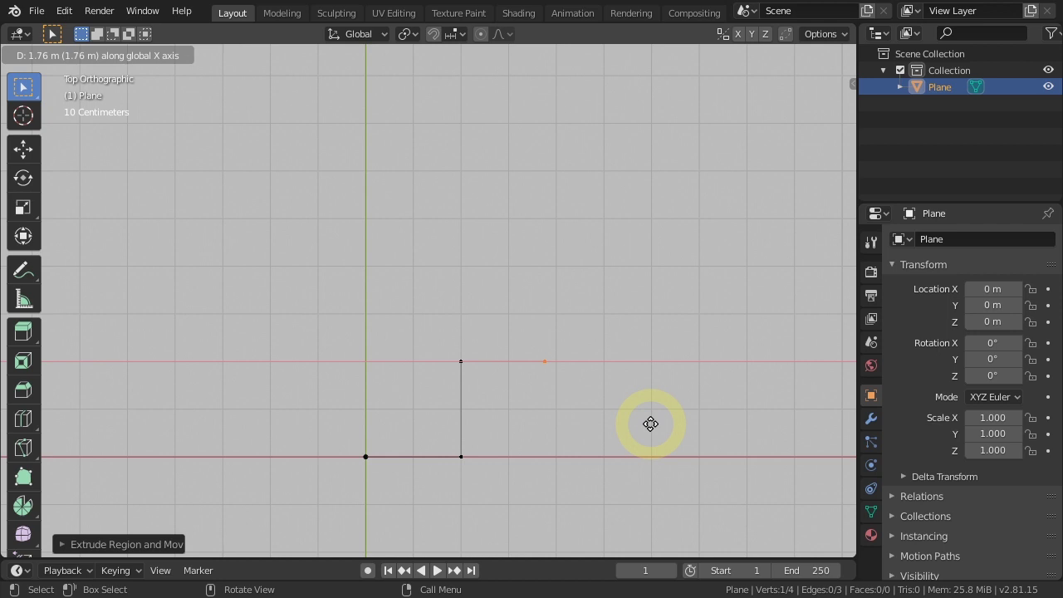
click(651, 424)
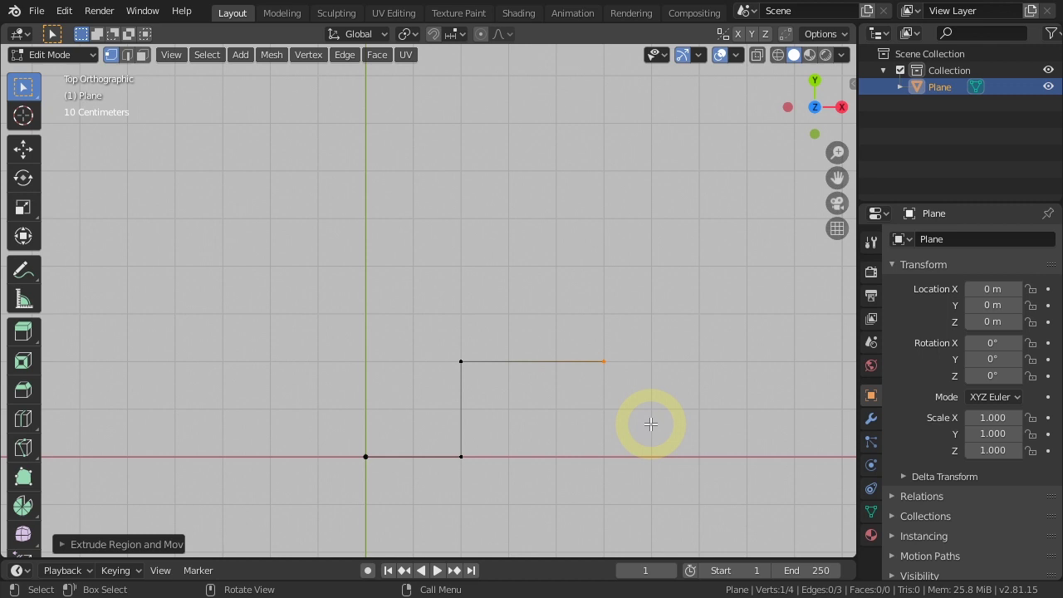
click(457, 34)
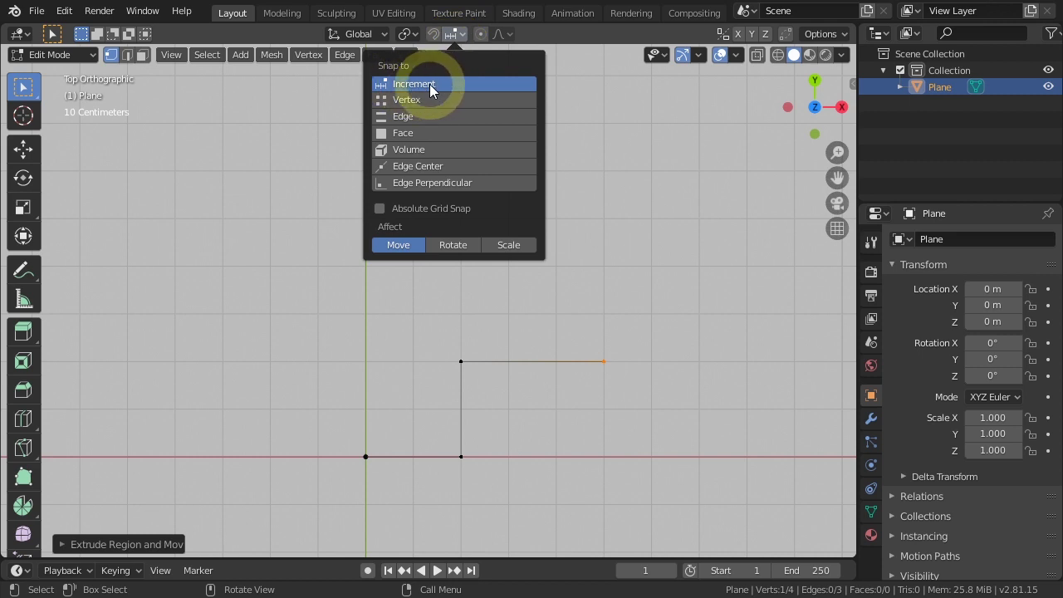
Extrude a 6 m edge upward along Y with Ctrl snapping
scroll(688, 340, down, 1)
shift+middle_drag(688, 340, 664, 396)
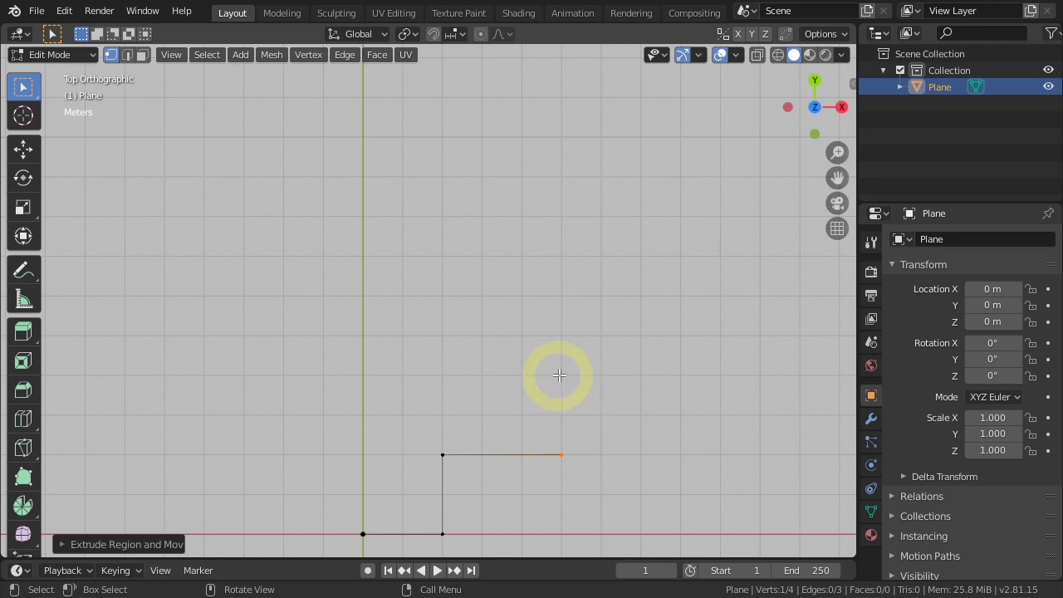
shift+middle_drag(588, 356, 612, 349)
key(e)
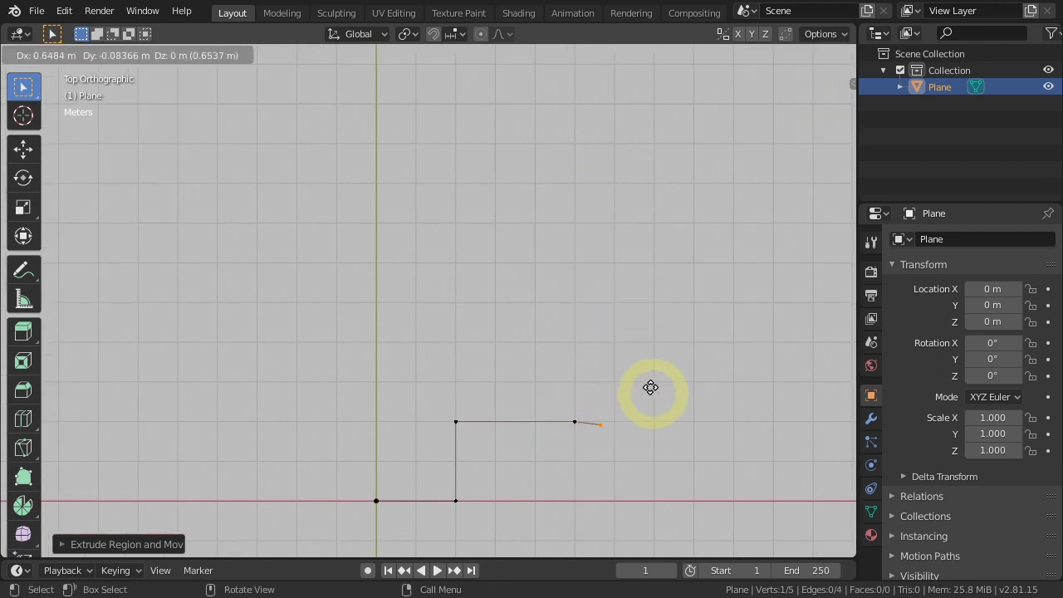
key(x)
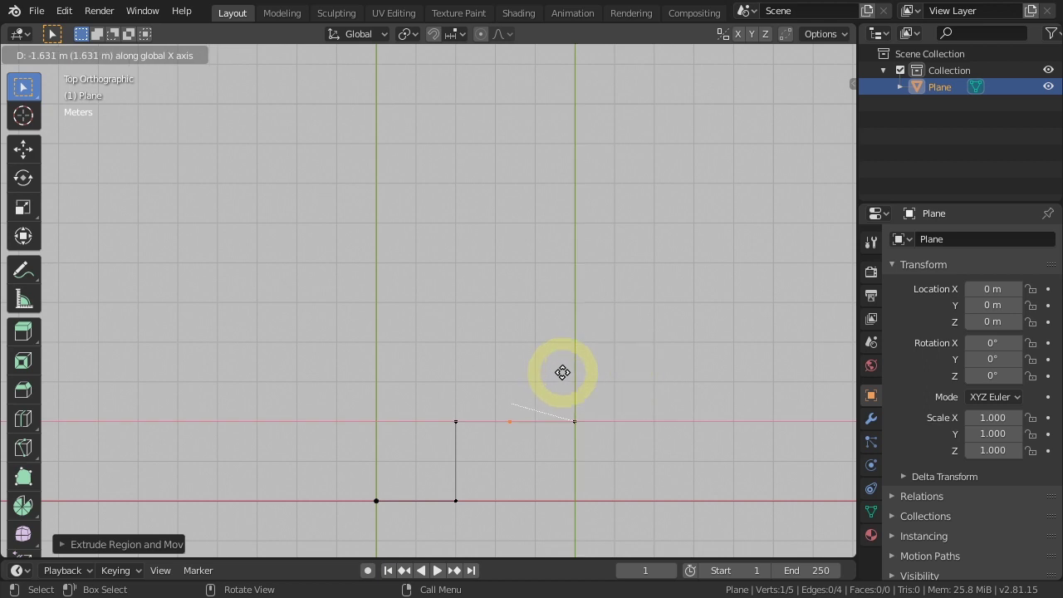
key(y)
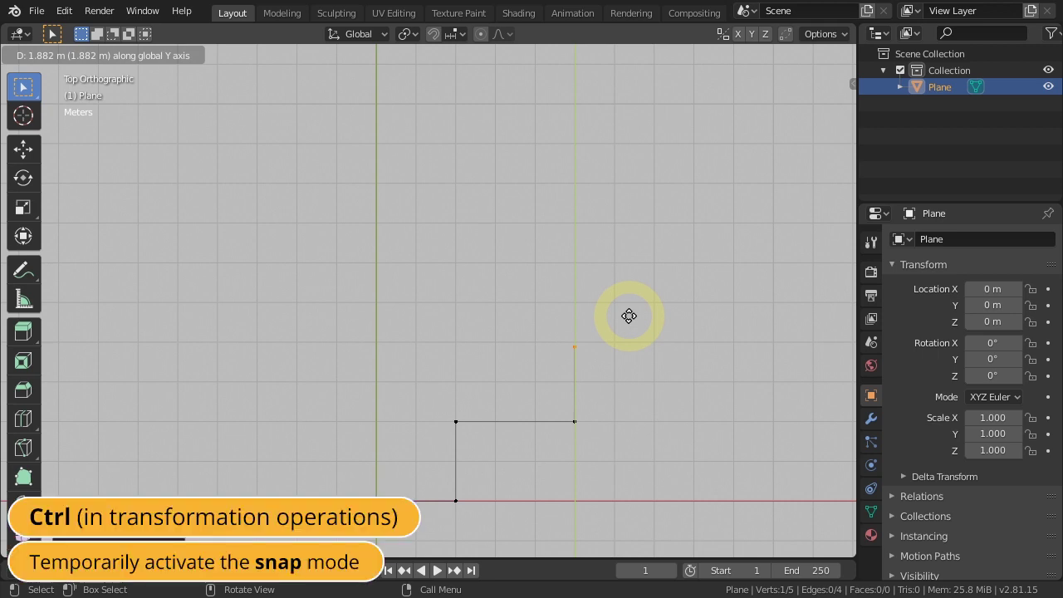
key(ctrl)
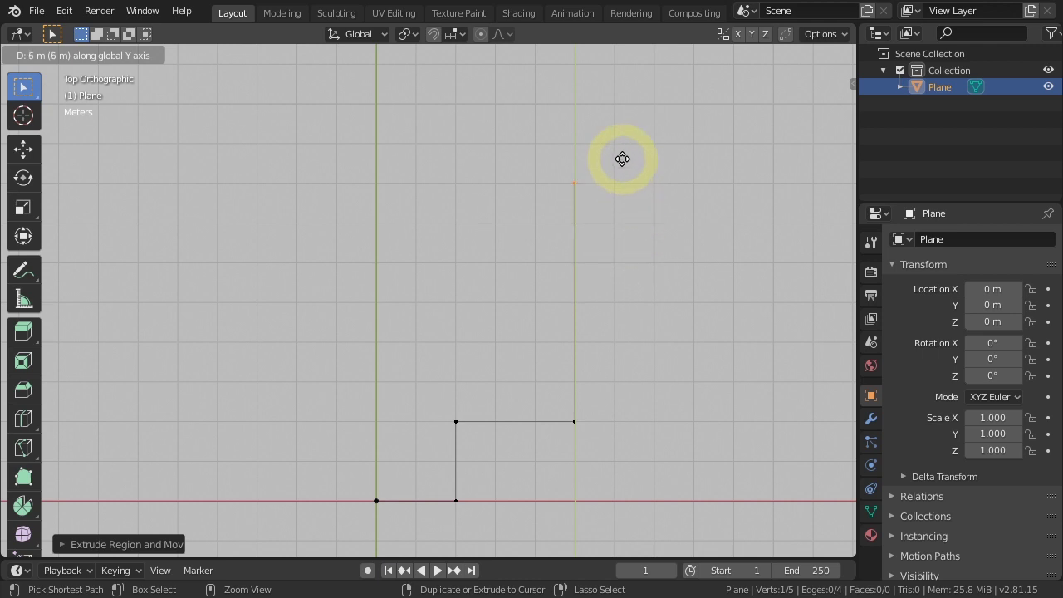
click(622, 159)
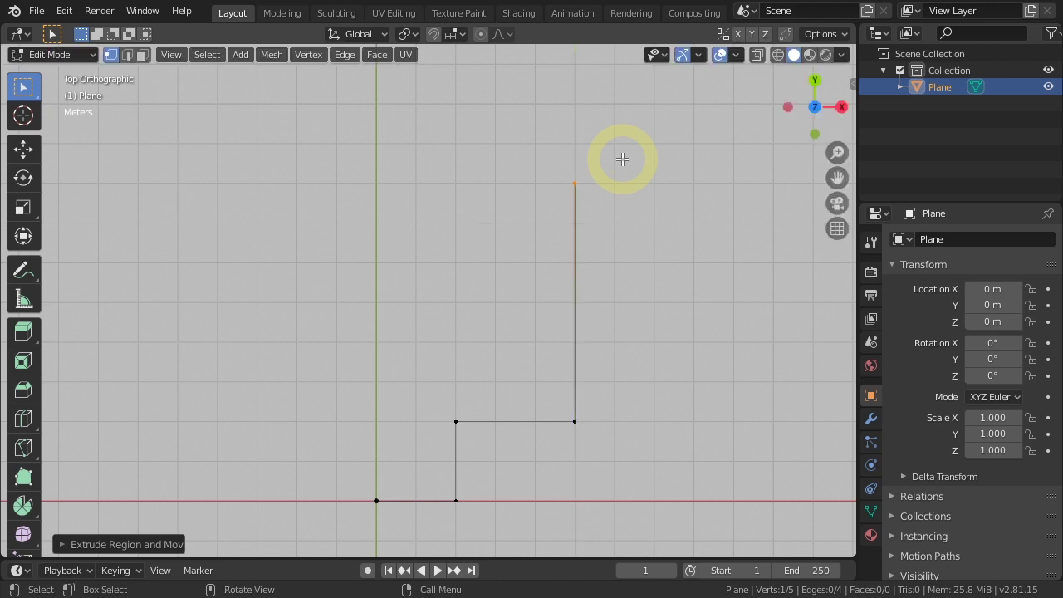
Extrude an edge along X back to the Y axis and select both end vertices
key(e)
key(x)
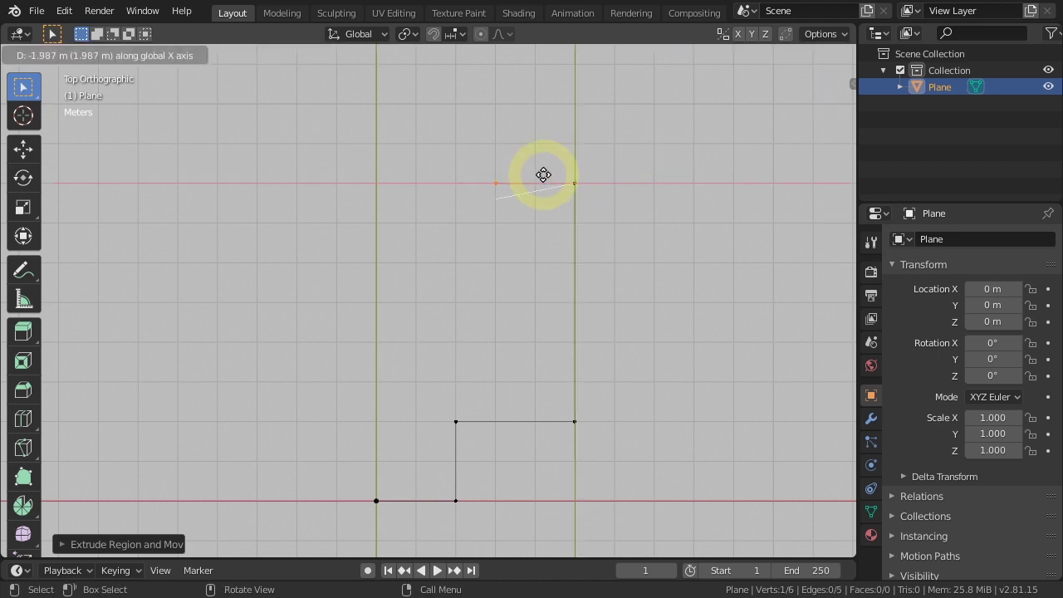
click(405, 196)
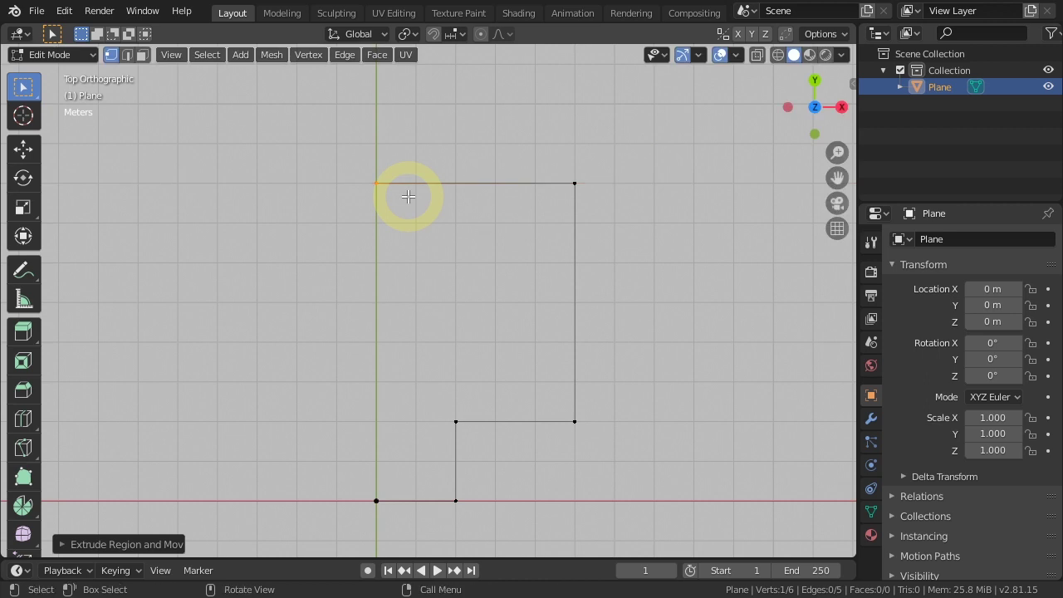
shift+click(377, 501)
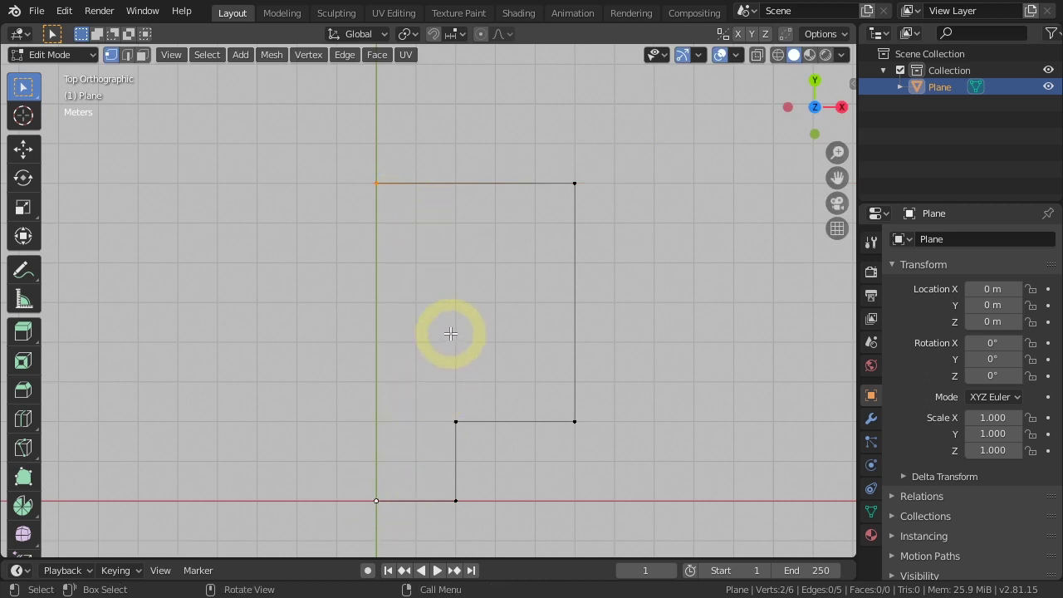
Close the outline with an edge between its ends, then add Plane.001 at the origin
key(f)
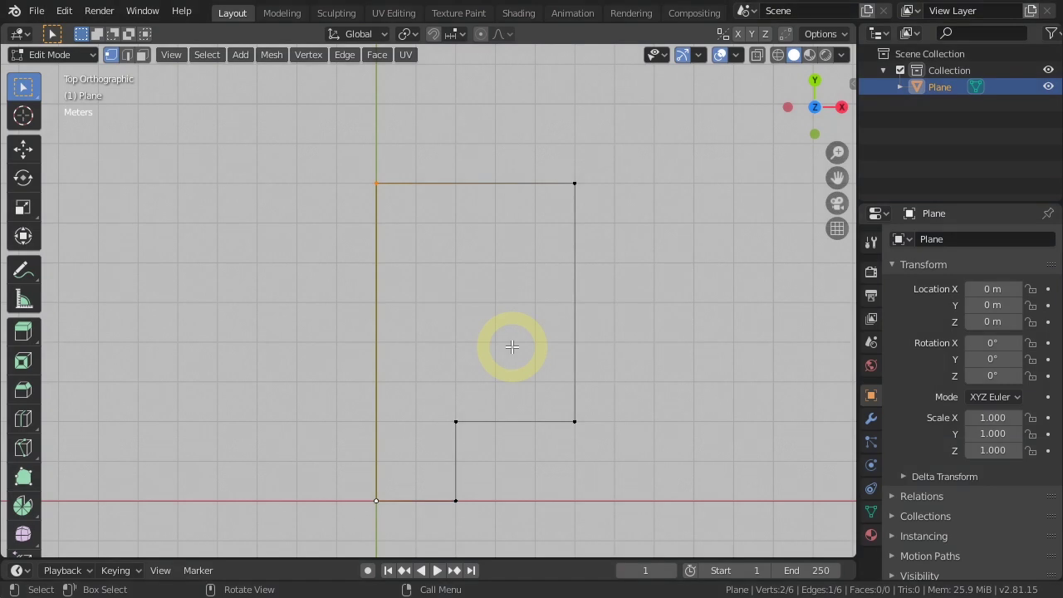
key(Tab)
shift+middle_drag(431, 456, 514, 349)
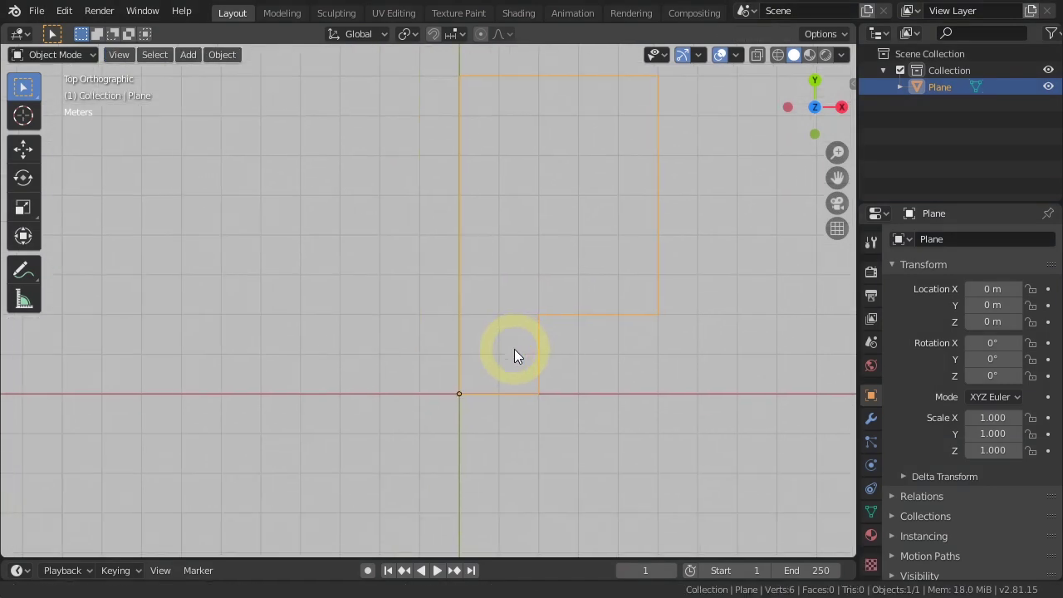
key(shift+a)
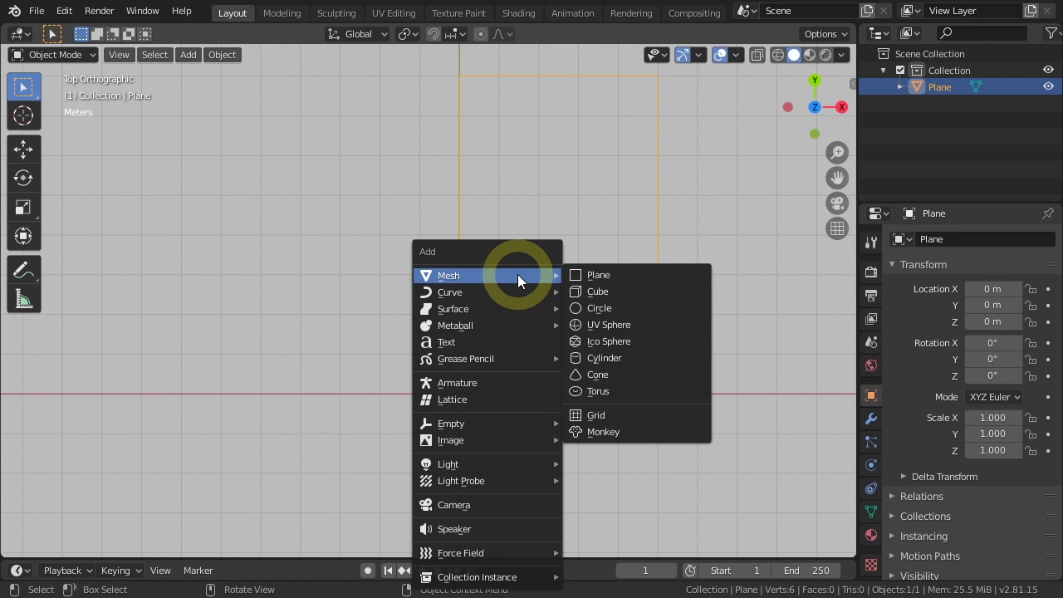
click(591, 274)
Edge Collapse Plane.001 in Edit Mode down to a single vertex at the origin
key(Tab)
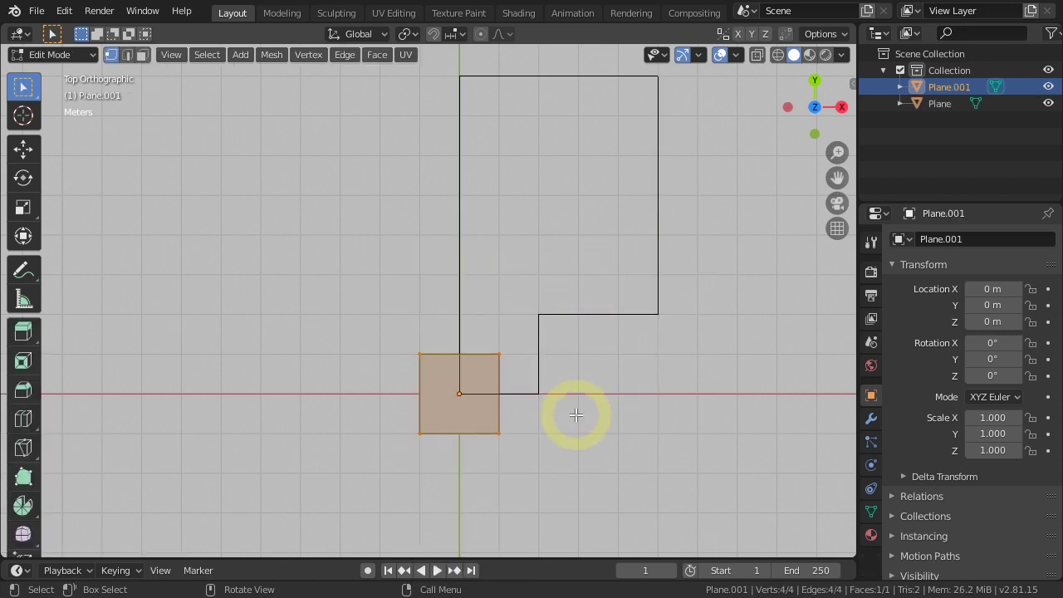
key(x)
click(554, 414)
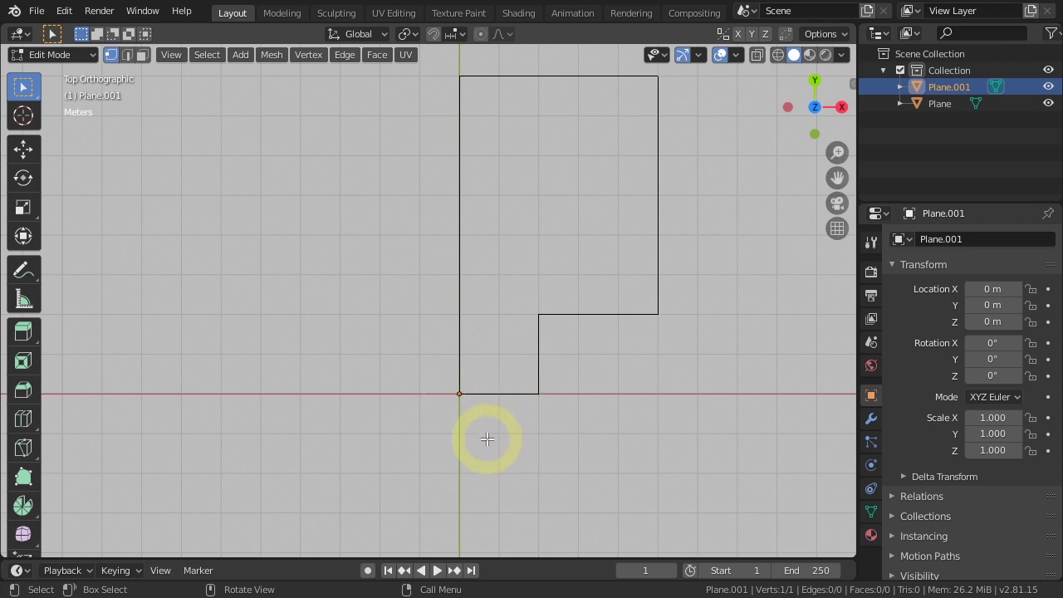
scroll(447, 416, up, 3)
scroll(457, 403, up, 3)
scroll(462, 380, up, 3)
scroll(463, 378, up, 1)
scroll(467, 363, up, 1)
scroll(468, 344, up, 1)
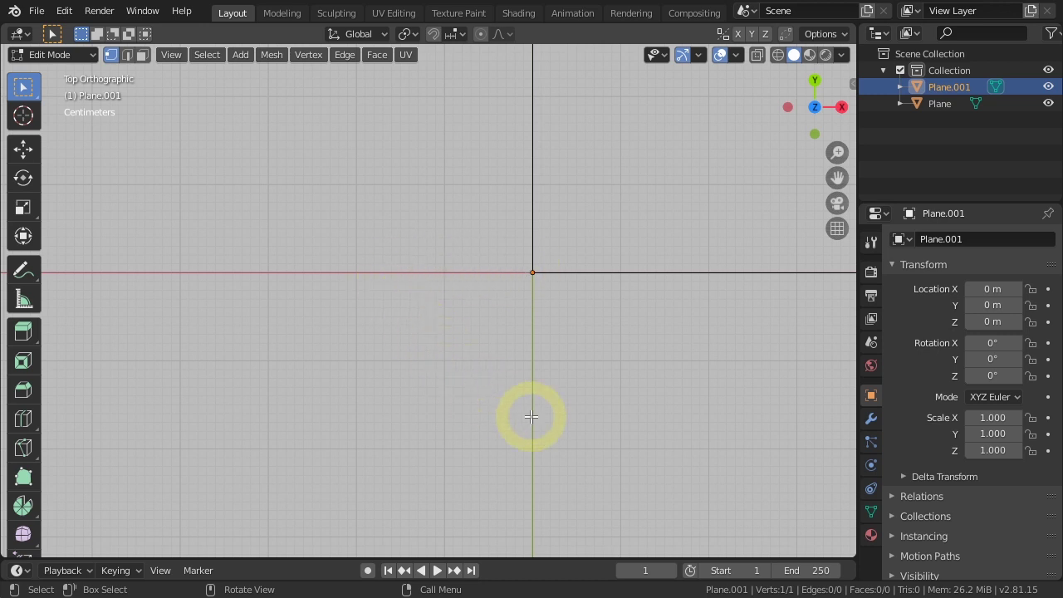
scroll(501, 383, down, 3)
scroll(501, 383, down, 2)
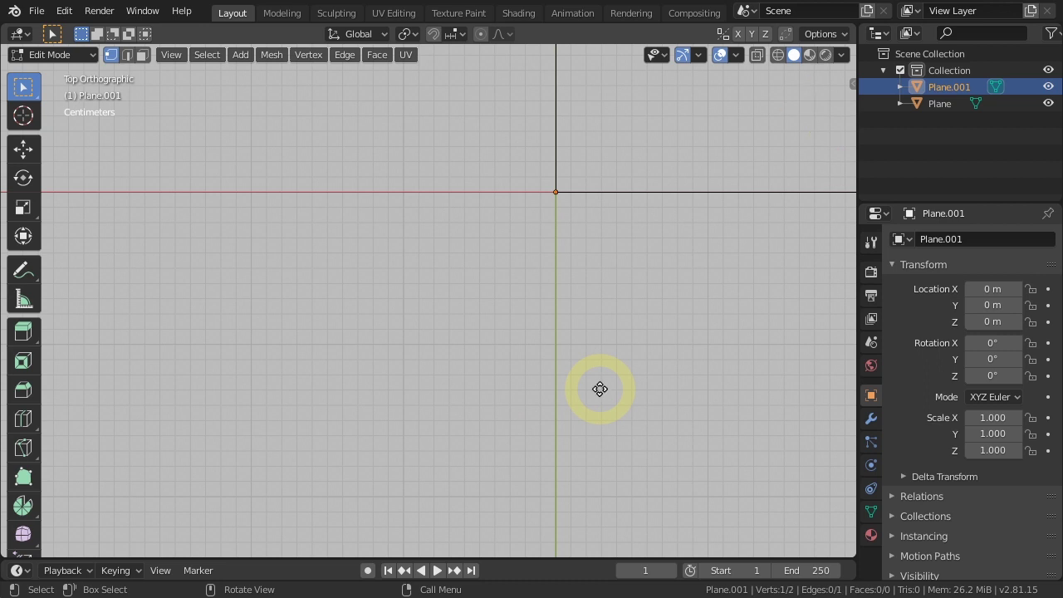
Extrude two vertices downward along Y from the origin to start the profile
key(e)
key(y)
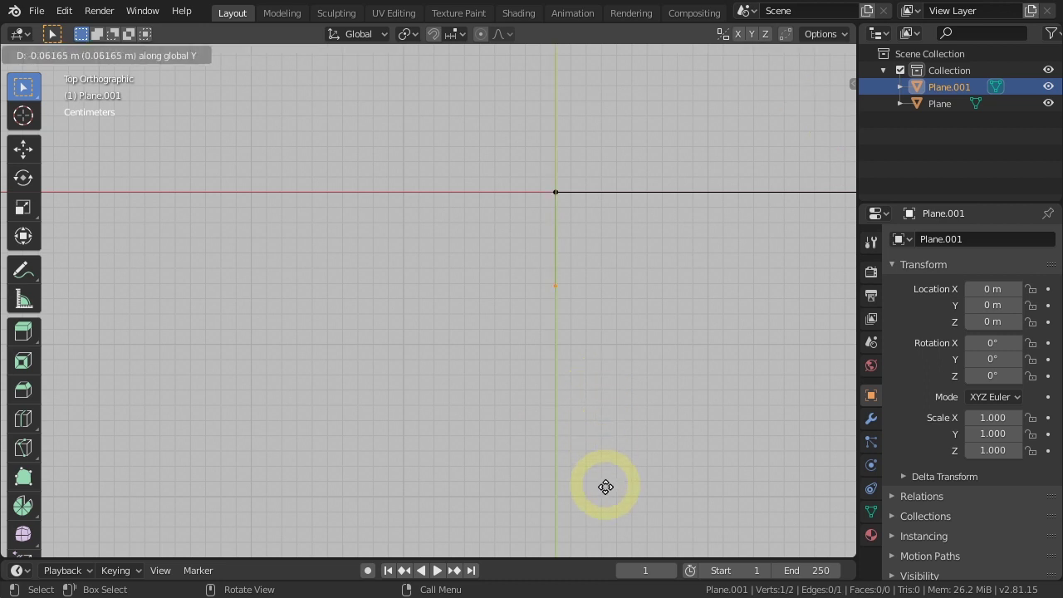
click(617, 529)
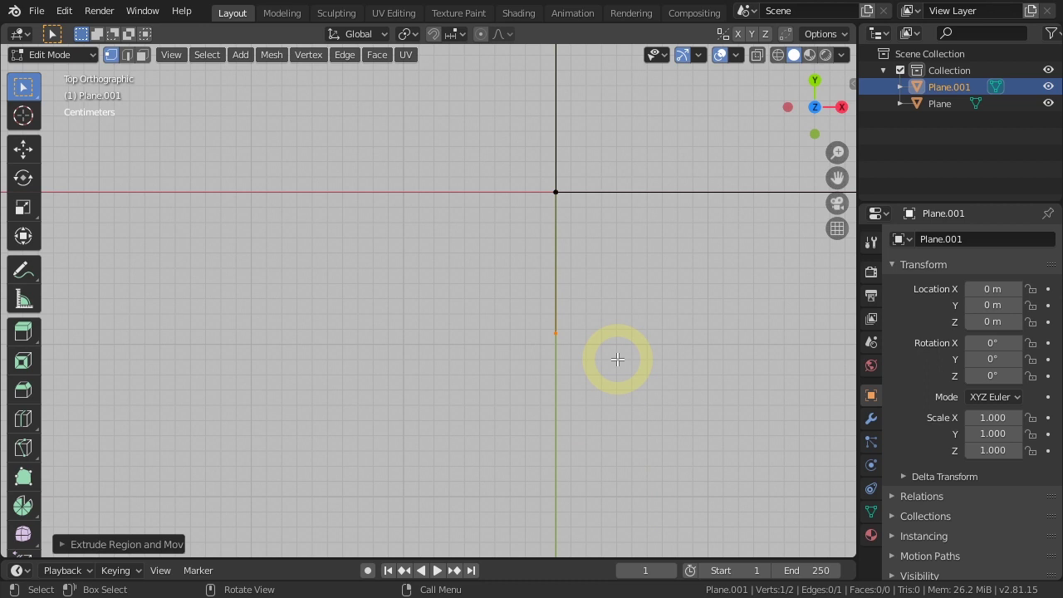
key(e)
key(y)
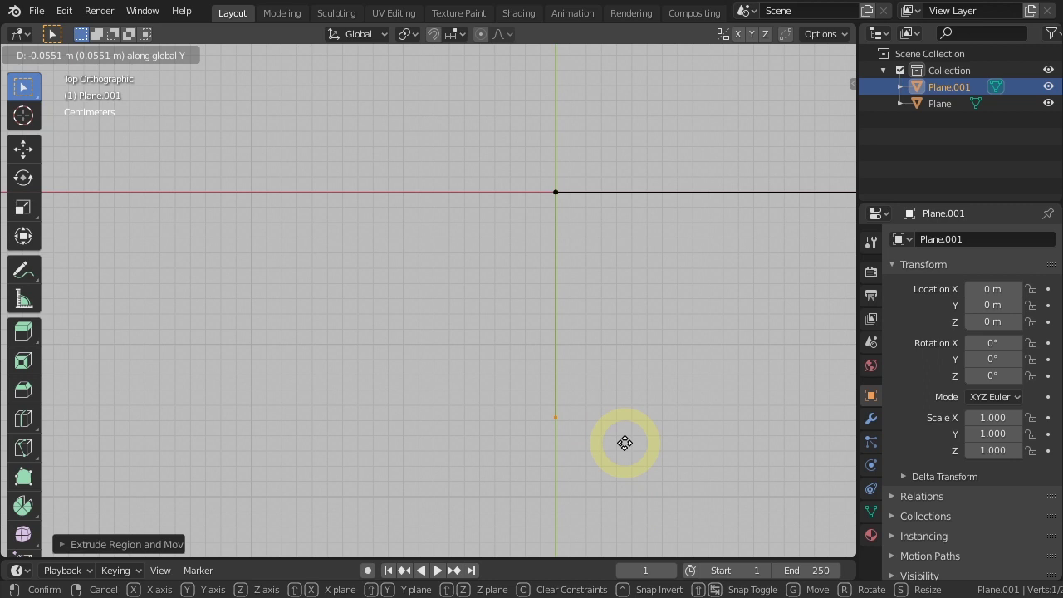
click(624, 443)
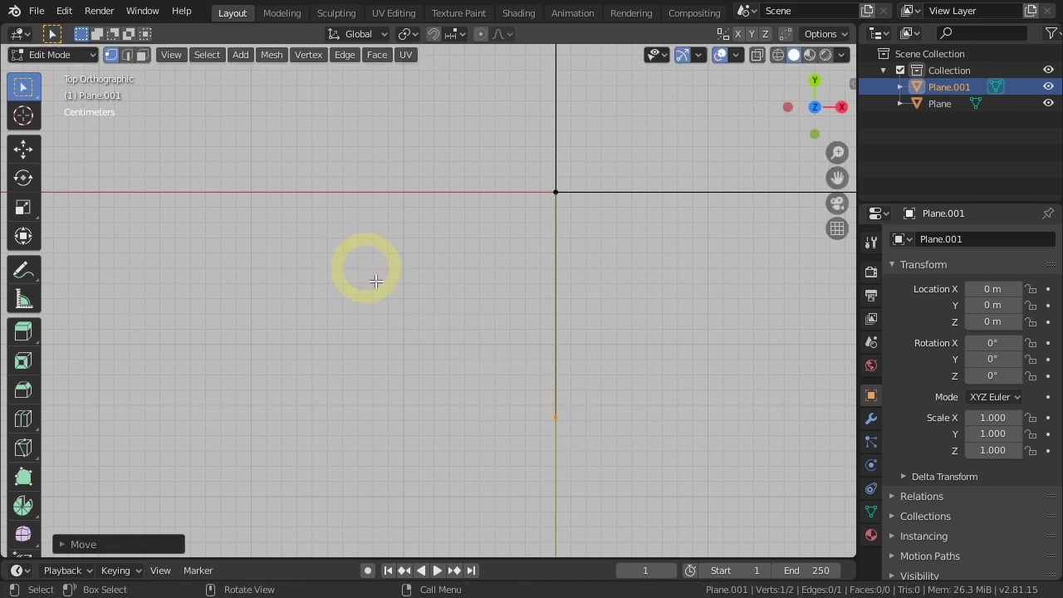
Extrude three more profile vertices stepping toward the left
key(e)
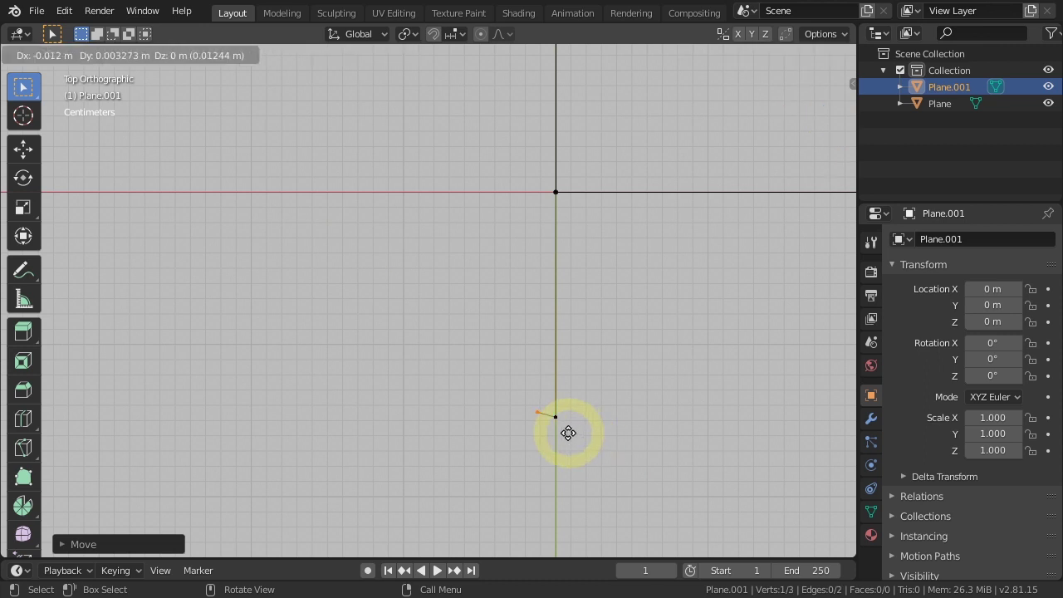
click(568, 433)
key(e)
click(566, 414)
key(e)
click(550, 401)
mouse_move(562, 415)
shift+middle_down()
mouse_move(573, 418)
mouse_move(560, 422)
shift+middle_up()
scroll(559, 422, up, 1)
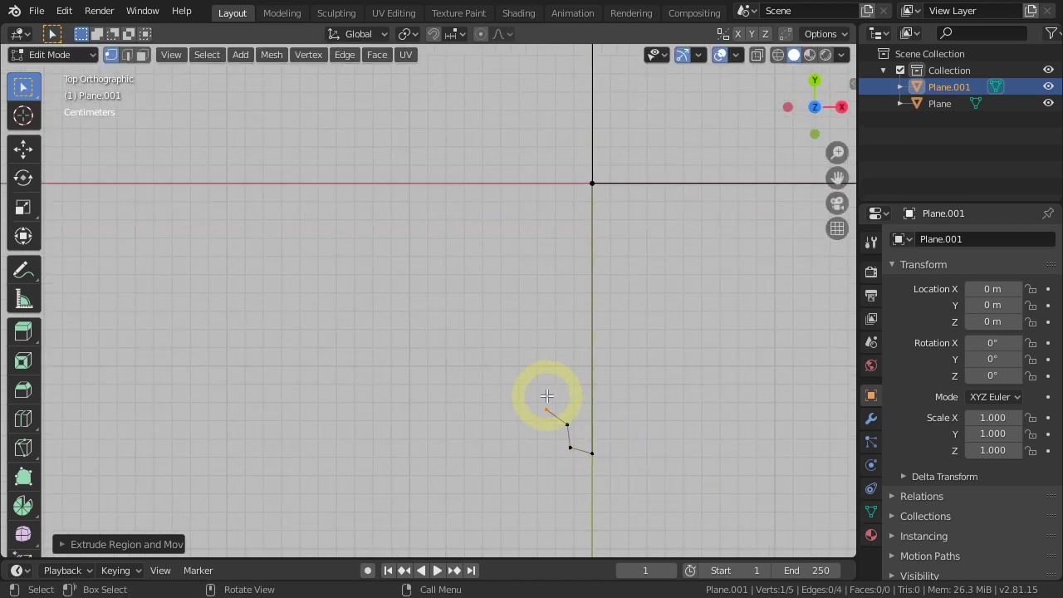
Ctrl+right-click eleven profile vertices stepping up and to the left
ctrl+right_click(548, 396)
ctrl+right_click(541, 383)
ctrl+right_click(524, 383)
ctrl+right_click(520, 342)
ctrl+right_click(531, 328)
ctrl+right_click(517, 320)
ctrl+right_click(498, 313)
ctrl+right_click(501, 314)
ctrl+right_click(475, 316)
ctrl+right_click(444, 312)
ctrl+right_click(420, 295)
Add nine more profile vertices rising to the profile's top end
ctrl+right_click(407, 272)
ctrl+right_click(402, 250)
ctrl+right_click(403, 225)
ctrl+right_click(397, 215)
ctrl+right_click(378, 209)
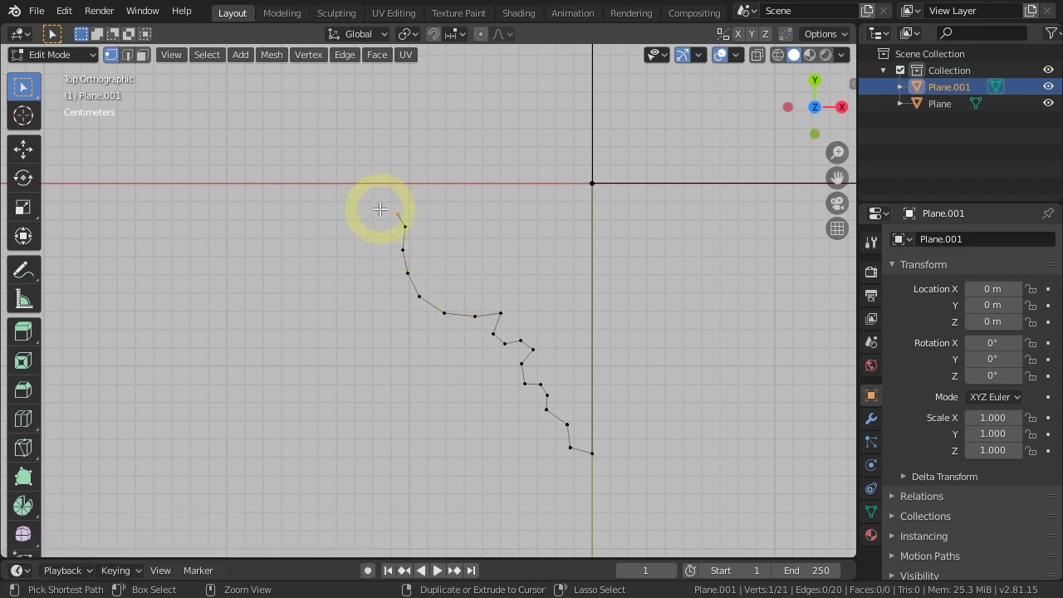
ctrl+right_click(366, 210)
ctrl+right_click(353, 201)
ctrl+right_click(339, 200)
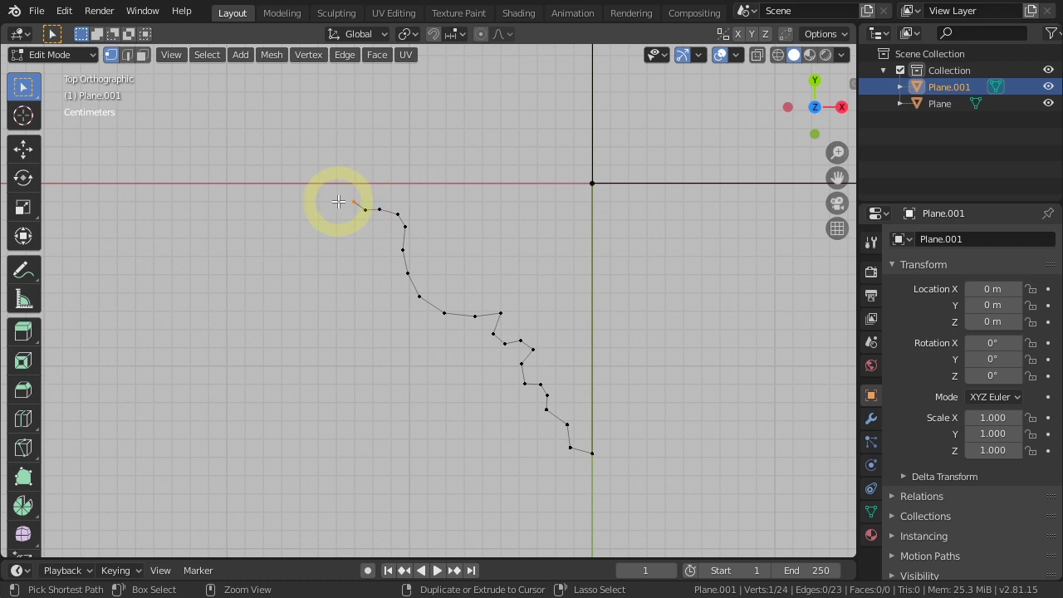
ctrl+right_click(318, 163)
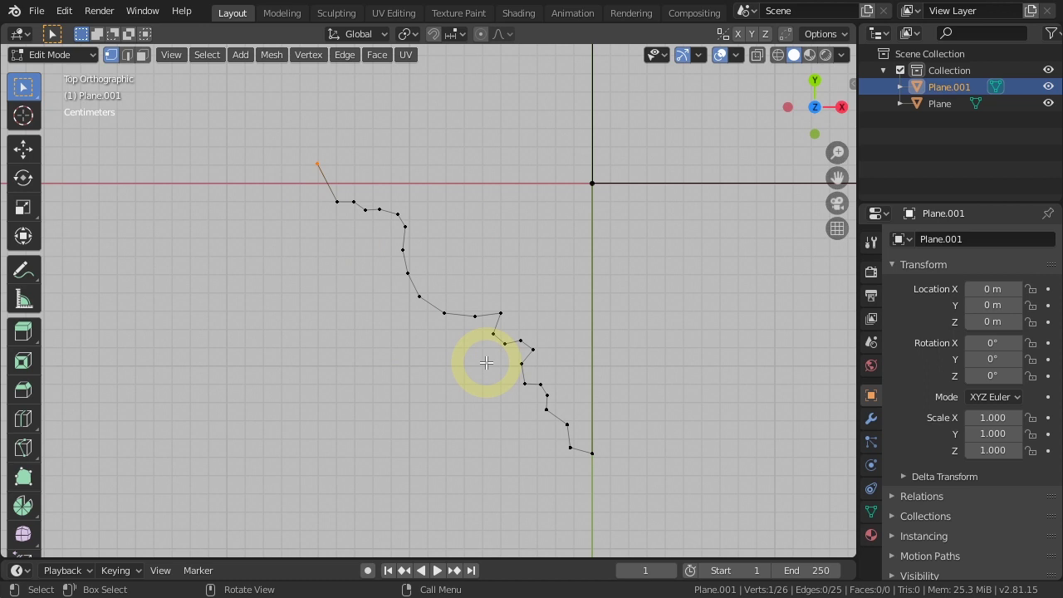
With the Tweak tool, nudge a few profile vertices to smooth the shape
drag(24, 88, 67, 94)
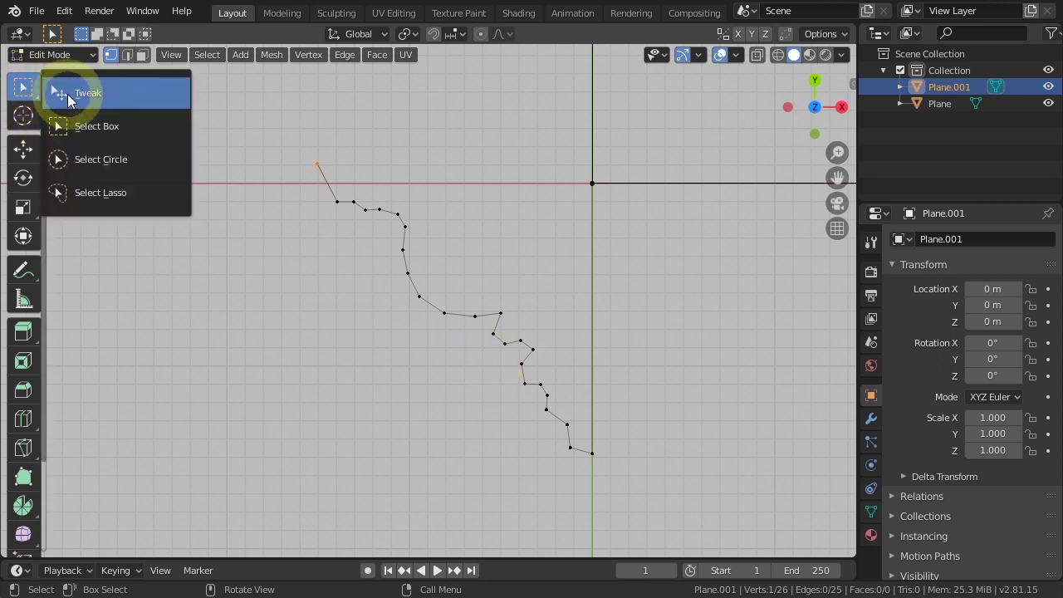
click(67, 94)
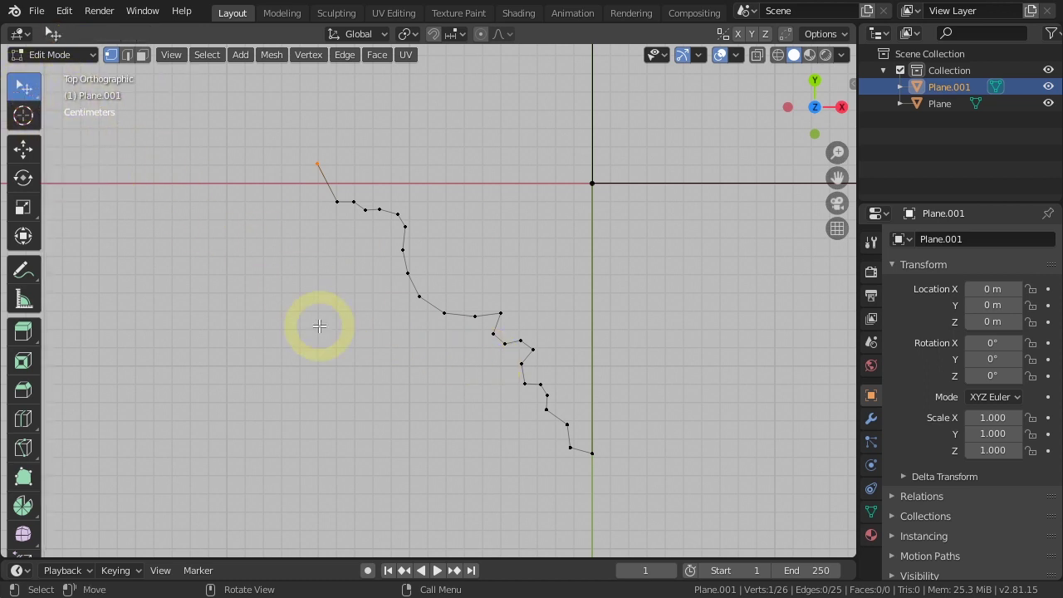
mouse_move(377, 211)
mouse_down()
mouse_move(362, 208)
mouse_move(358, 219)
mouse_up()
drag(523, 349, 538, 387)
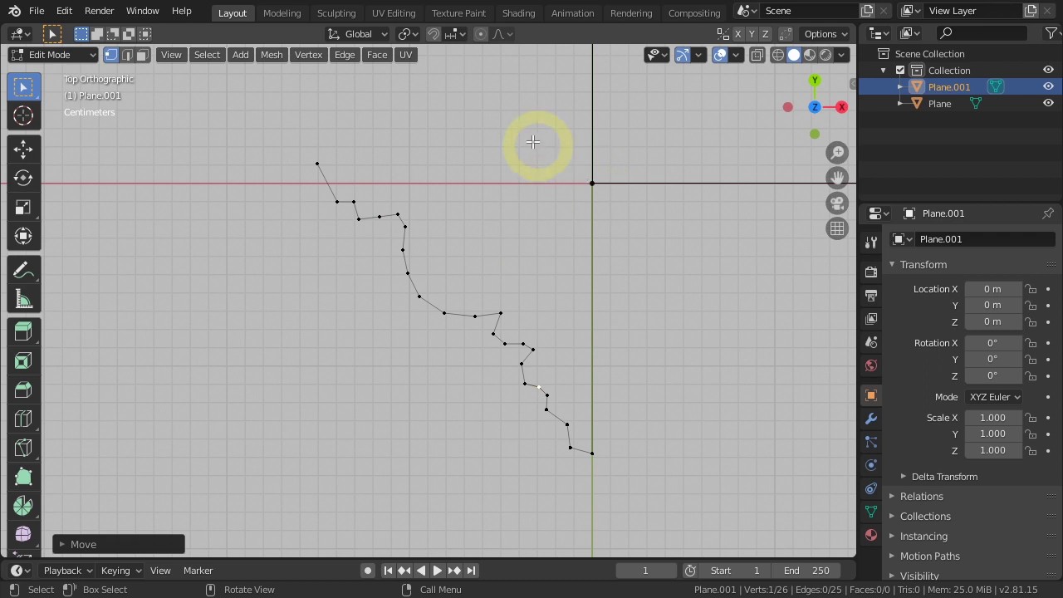
Snap the top vertex along Y onto the X axis and join it to the origin vertex
click(458, 34)
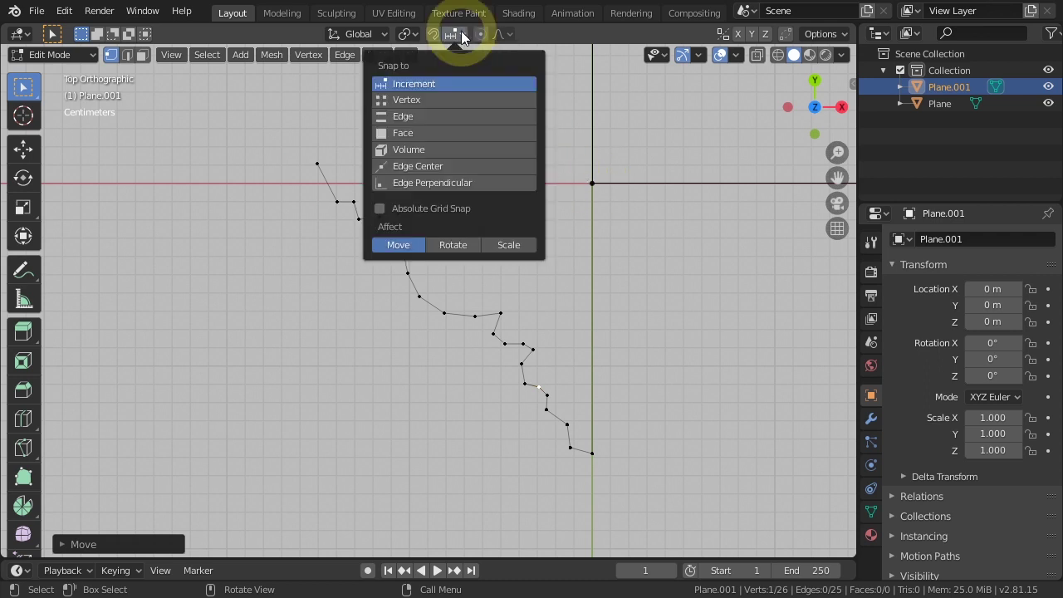
click(445, 99)
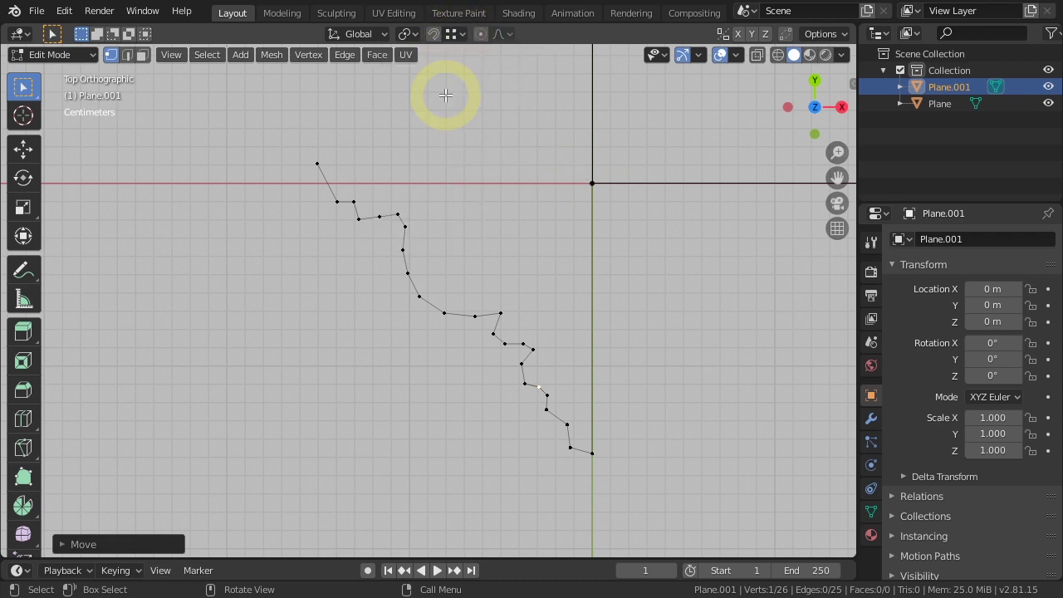
click(317, 166)
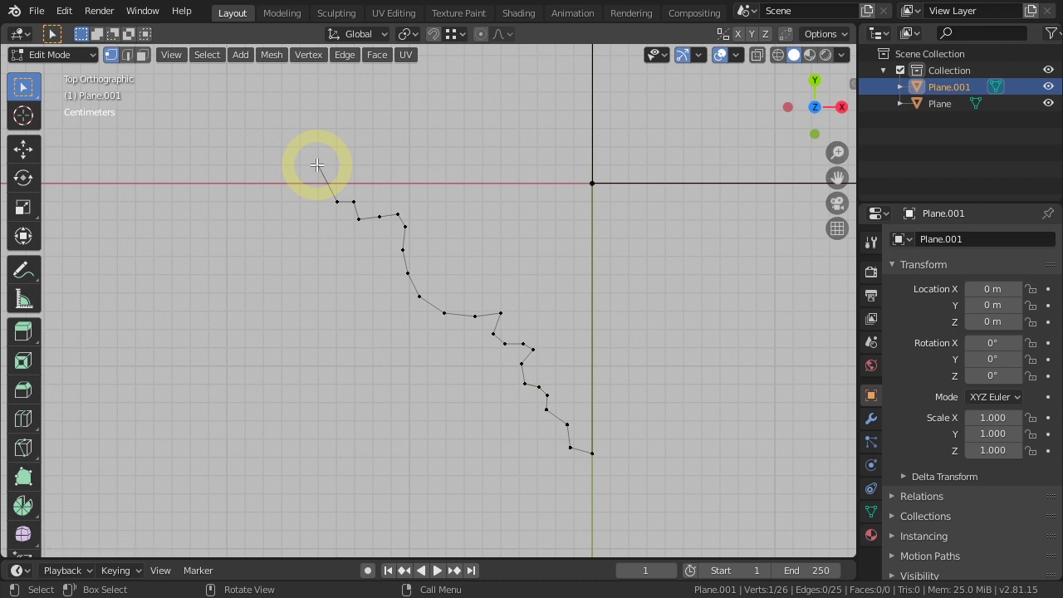
key(g)
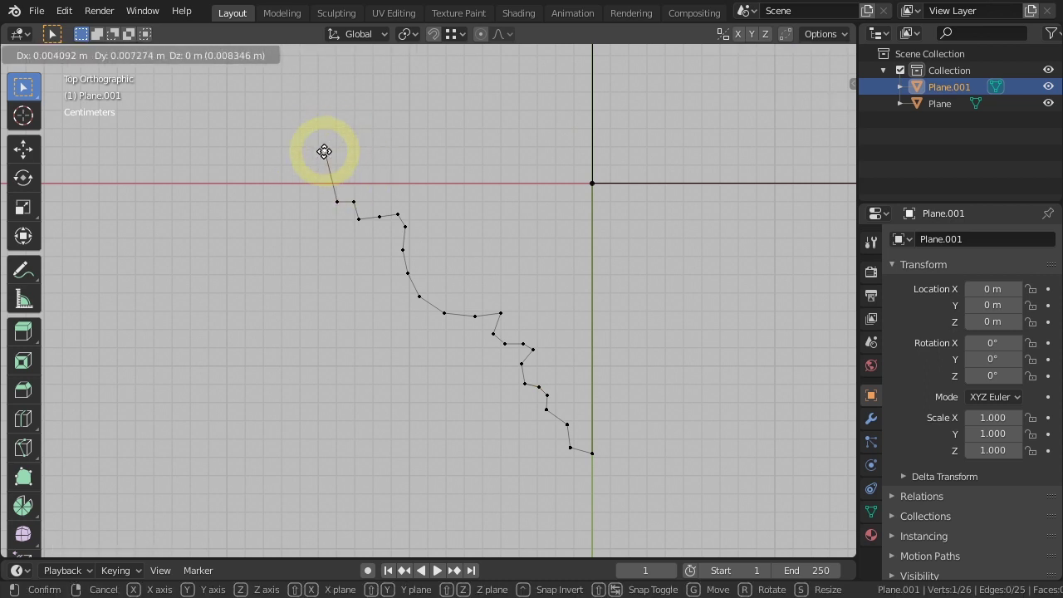
key(y)
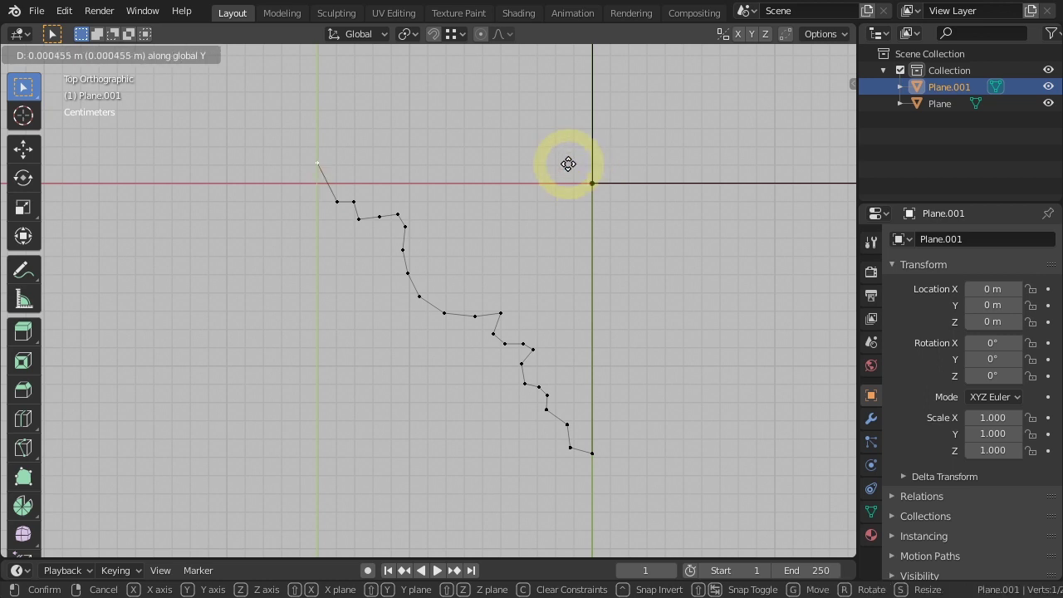
click(588, 179)
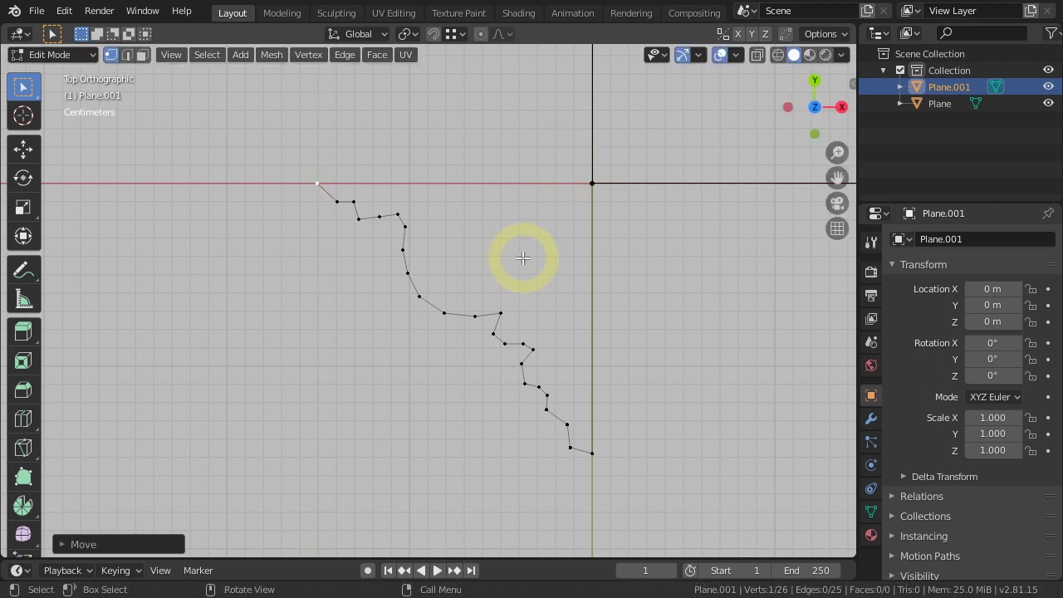
shift+click(592, 183)
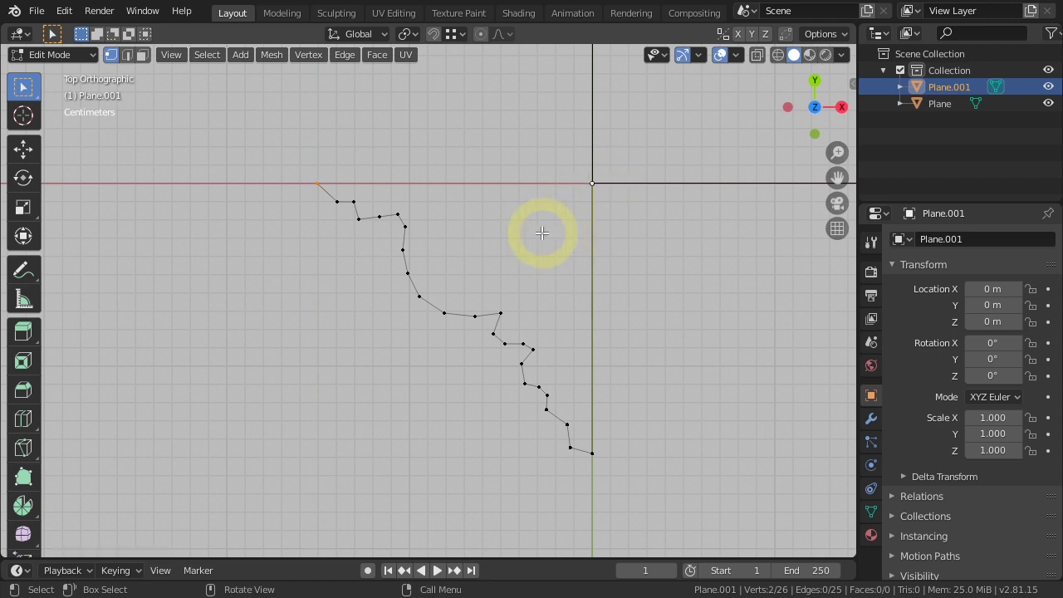
key(f)
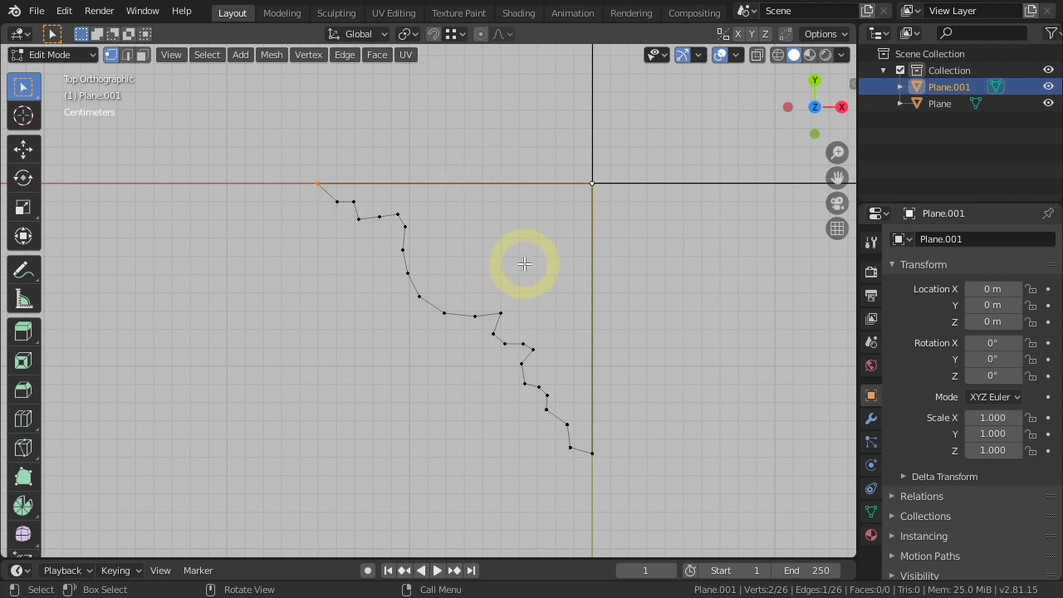
key(Tab)
Move Plane.001 along Y to −0.14661 beside the outline's corner
scroll(525, 263, down, 3)
scroll(525, 263, down, 2)
scroll(525, 263, down, 3)
mouse_move(525, 261)
shift+middle_down()
mouse_move(572, 313)
mouse_move(517, 350)
shift+middle_up()
key(g)
key(y)
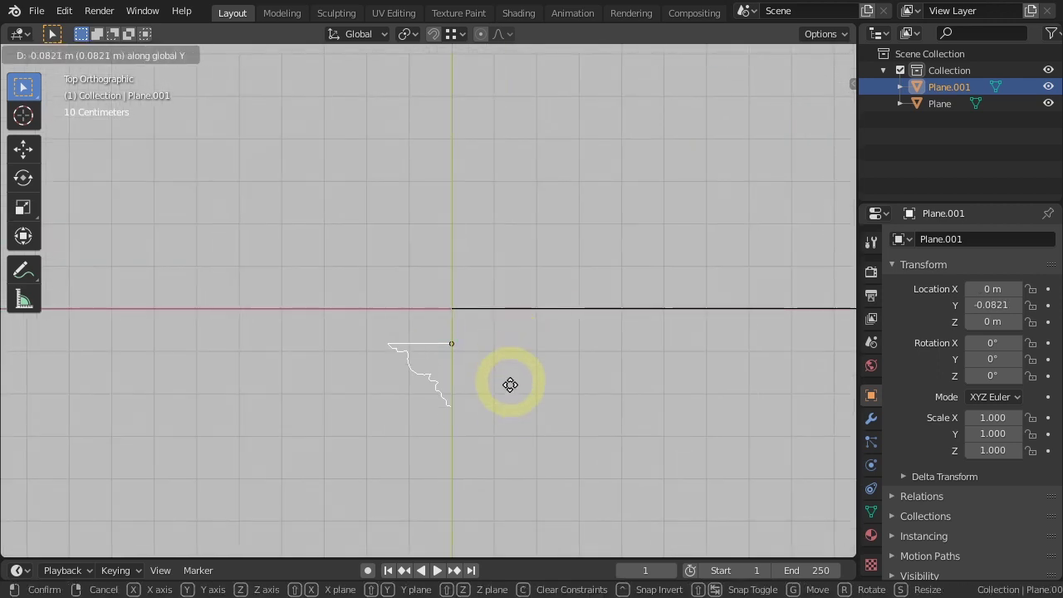
click(512, 408)
In a perspective view, deselect everything and select the floor-plan outline
scroll(514, 407, down, 5)
mouse_move(514, 408)
middle_down()
mouse_move(622, 407)
mouse_move(670, 322)
middle_up()
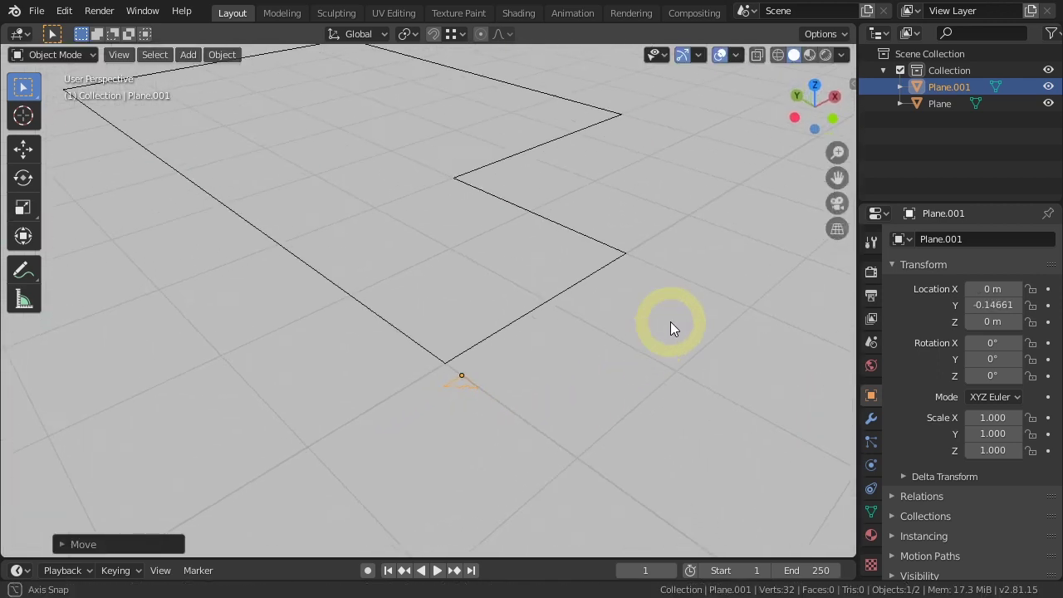
click(545, 357)
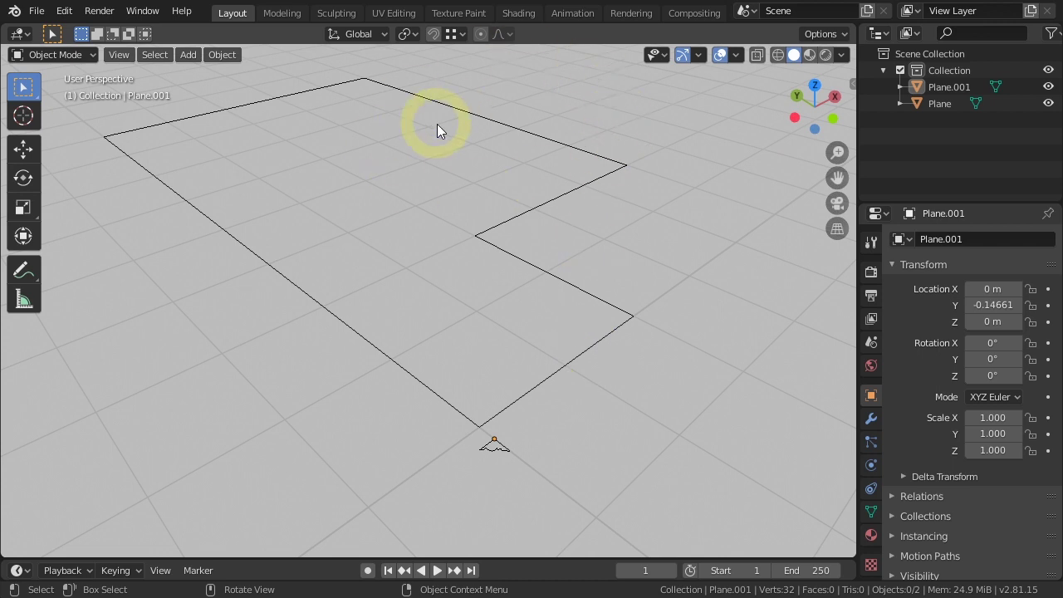
click(554, 277)
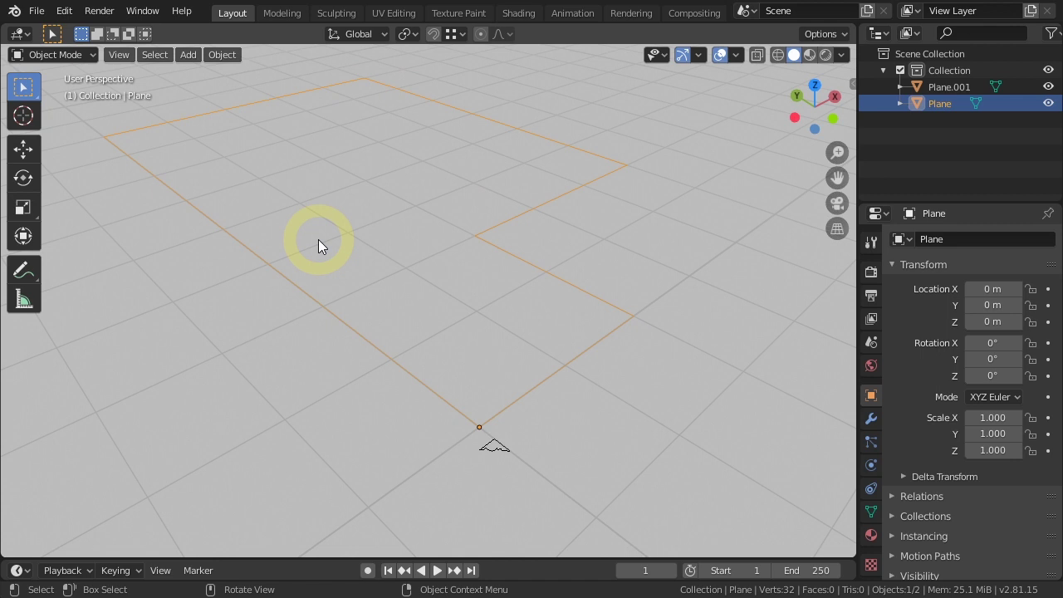
Duplicate the floor-plan outline as Plane.002, raised 3 m straight up along Z
mouse_move(479, 325)
middle_down()
mouse_move(455, 280)
mouse_move(471, 349)
middle_up()
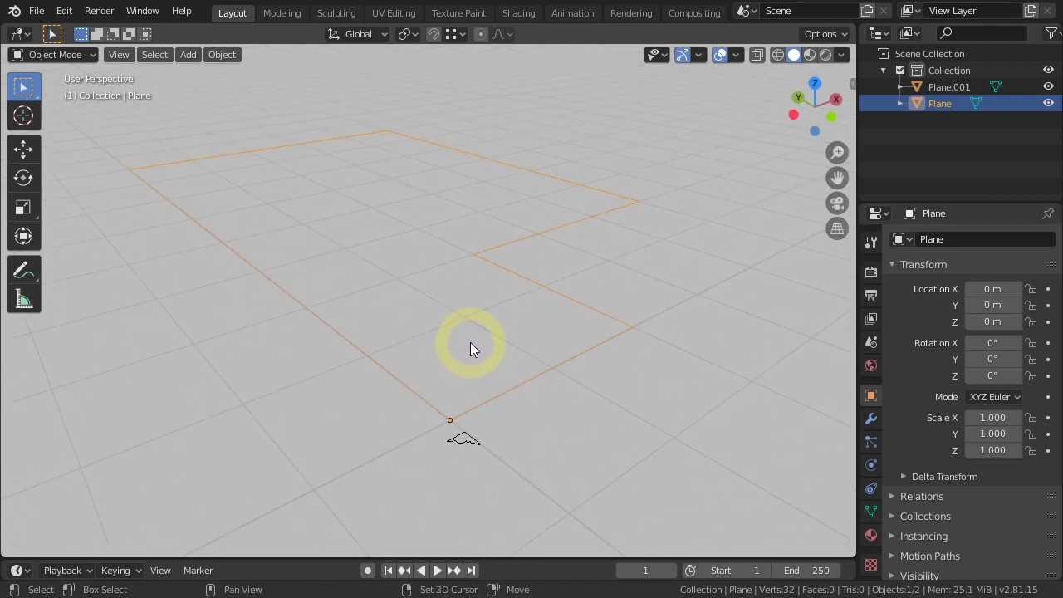
key(shift+d)
key(z)
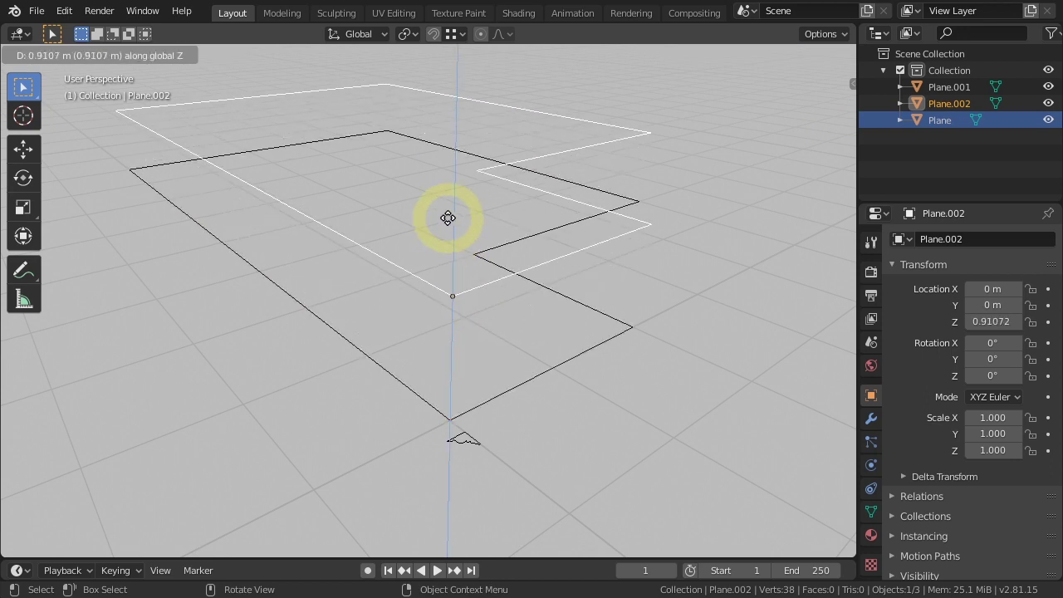
text(3)
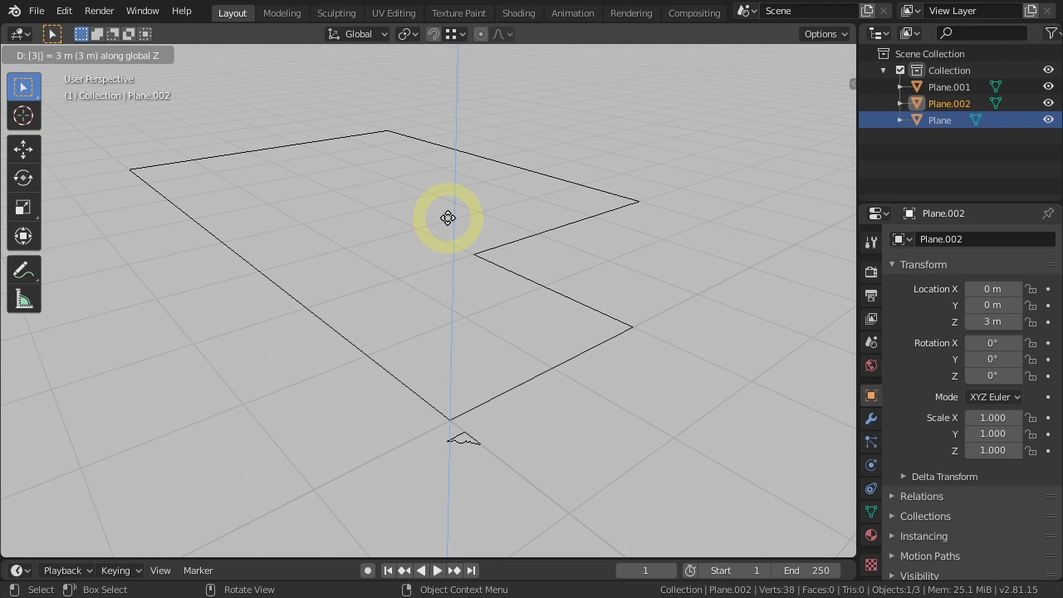
key(Return)
scroll(448, 217, down, 3)
middle_drag(488, 209, 484, 326)
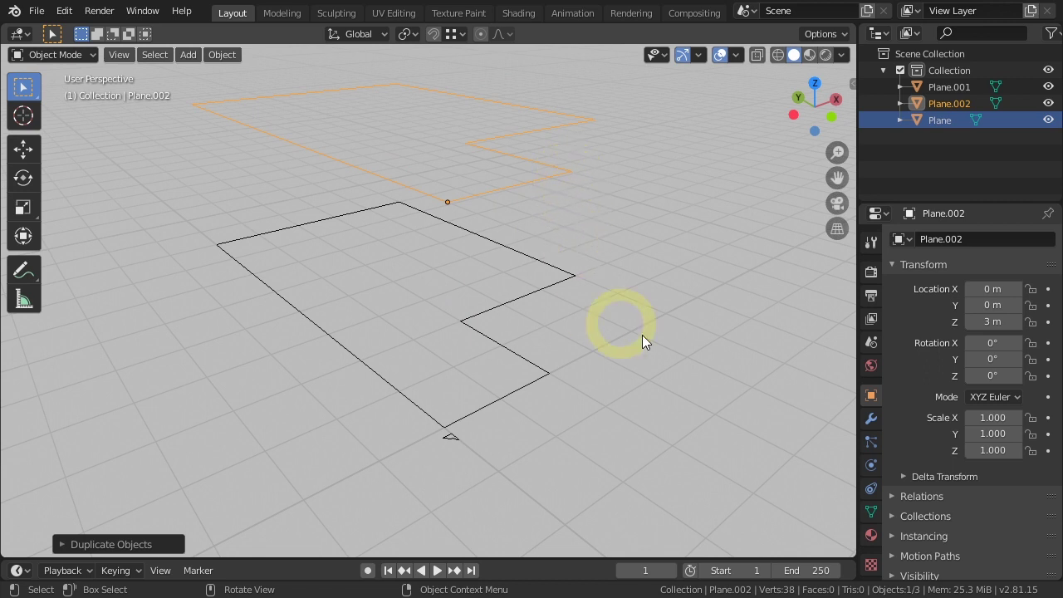
click(991, 324)
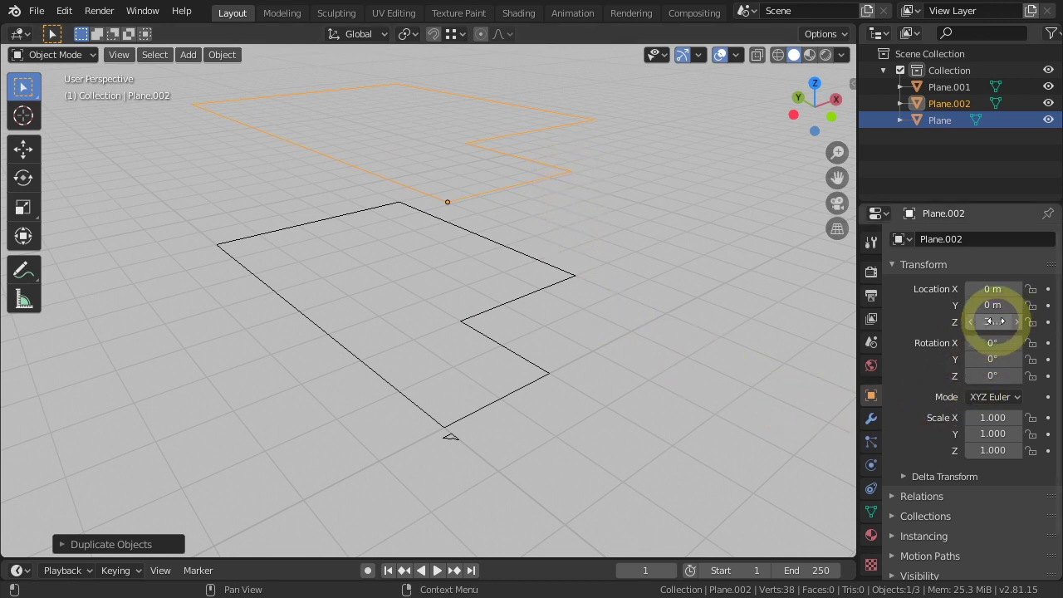
click(550, 382)
middle_drag(550, 382, 579, 341)
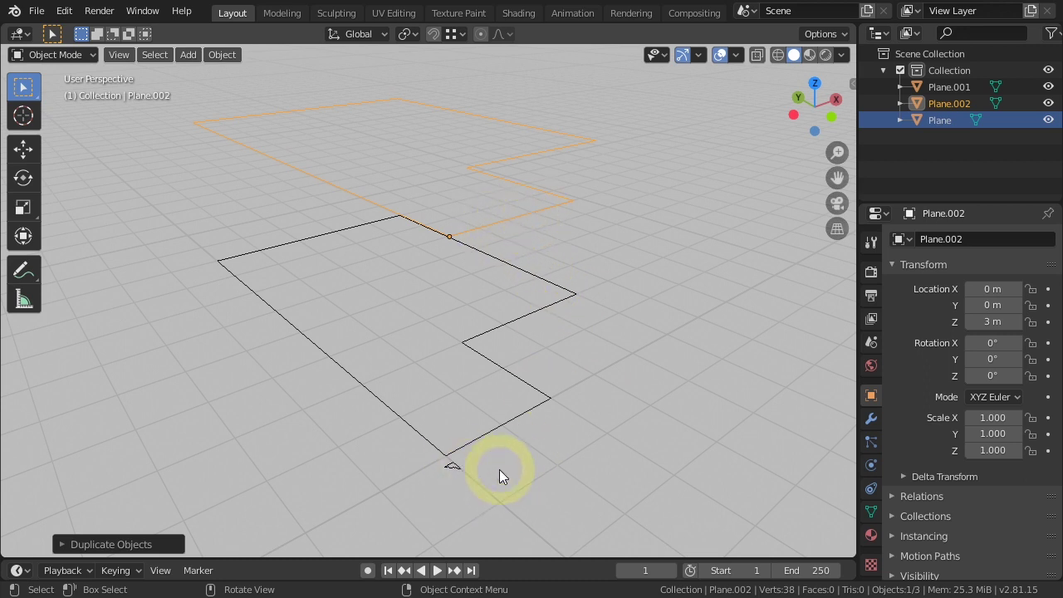
Convert the selected Plane.002 outline and Plane.001 profile from meshes to curves
shift+click(452, 466)
click(223, 55)
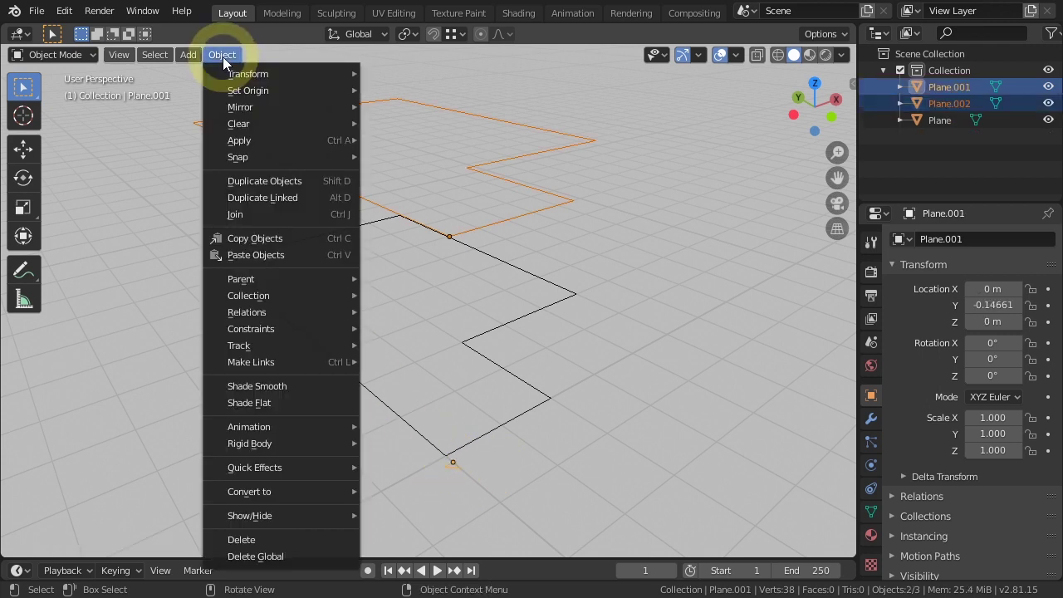
click(293, 490)
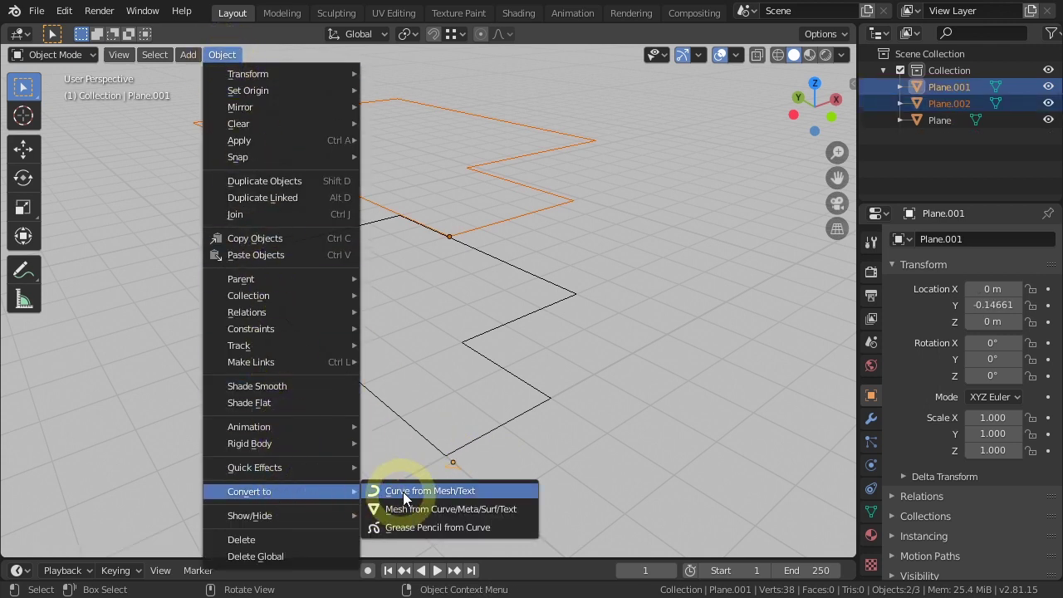
click(426, 493)
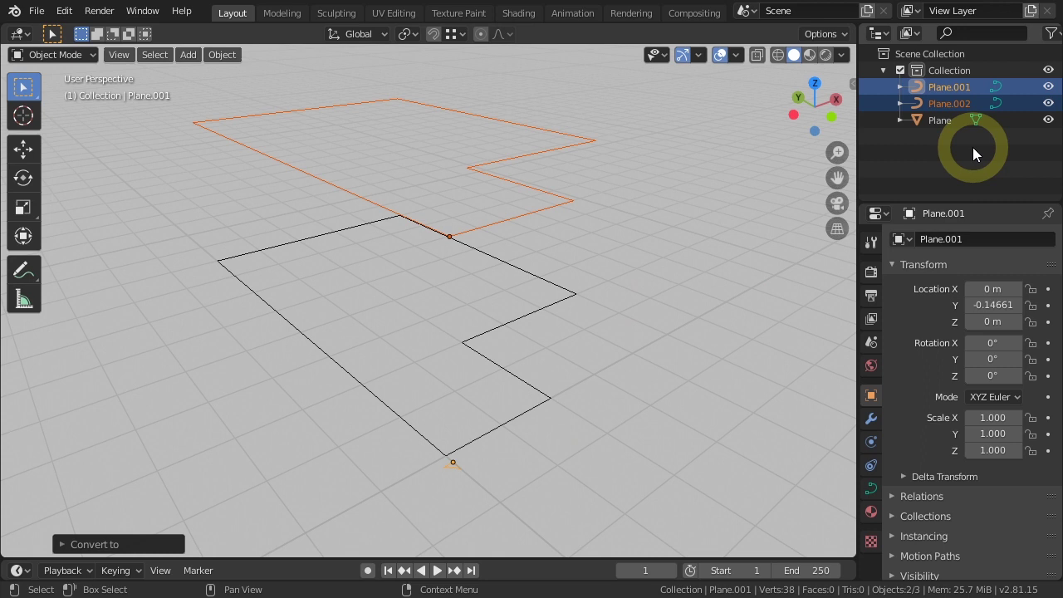
Rename the raised outline curve Plane.002 to 'CM_path'
click(557, 204)
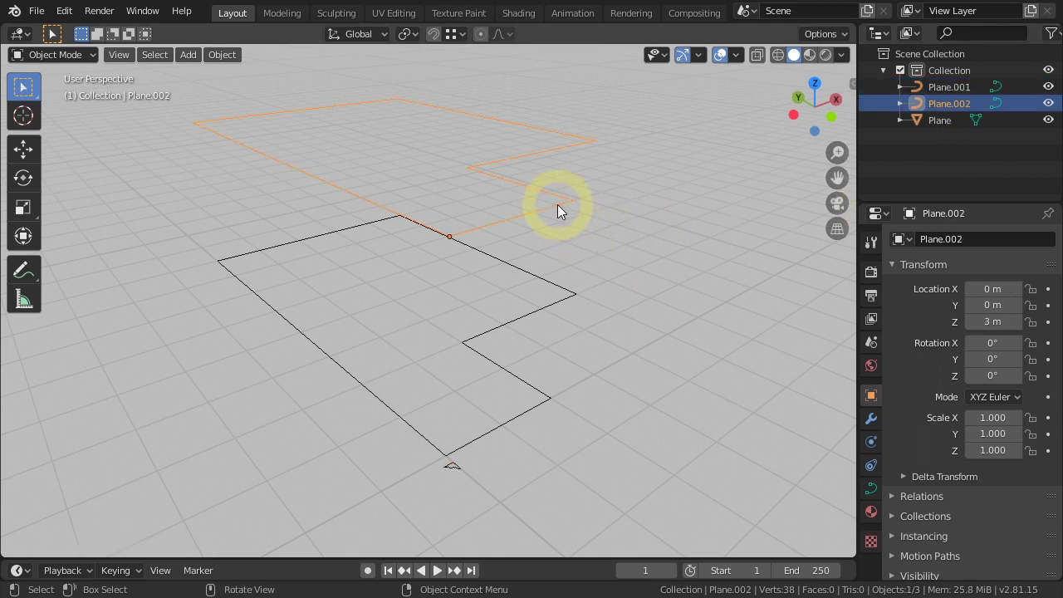
double_click(947, 103)
text(CM)
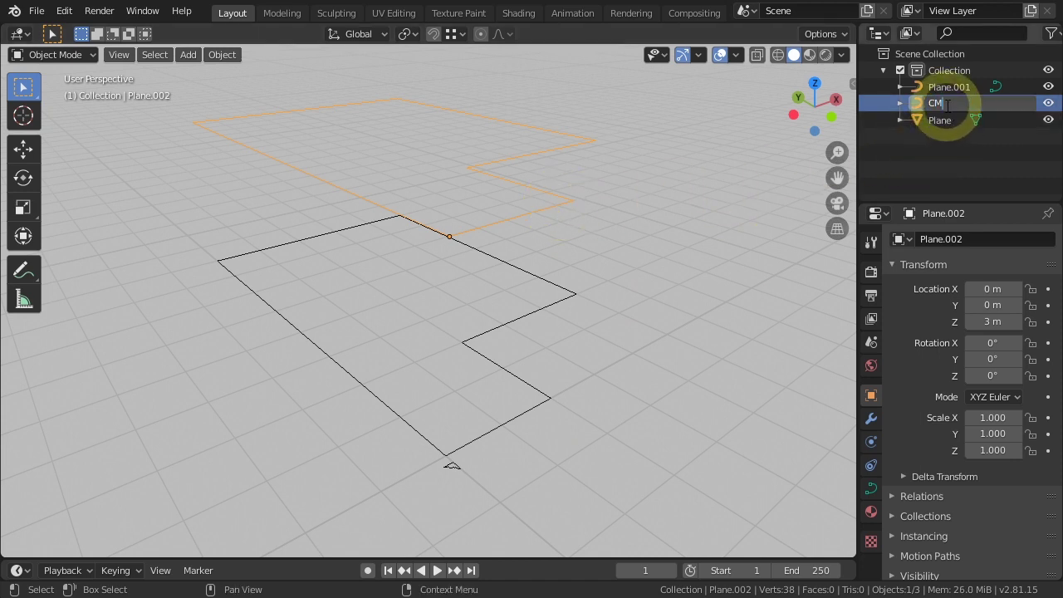
text(_path)
key(Return)
Rename the profile curve Plane.001 to 'CM_profile'
double_click(946, 103)
text(CM_profile)
key(Return)
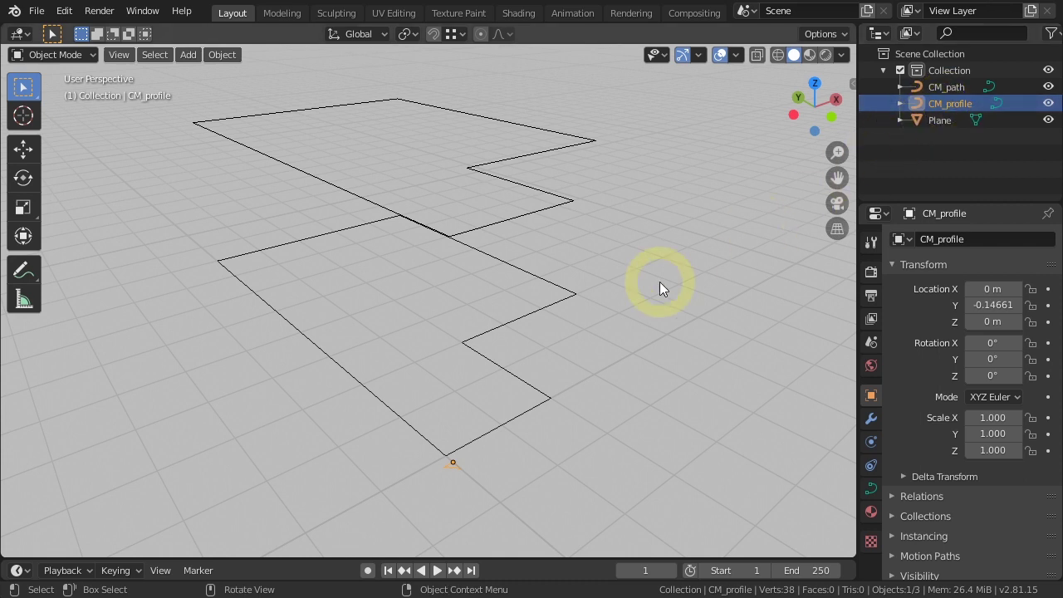
mouse_move(659, 286)
middle_down()
mouse_move(631, 309)
mouse_move(549, 271)
middle_up()
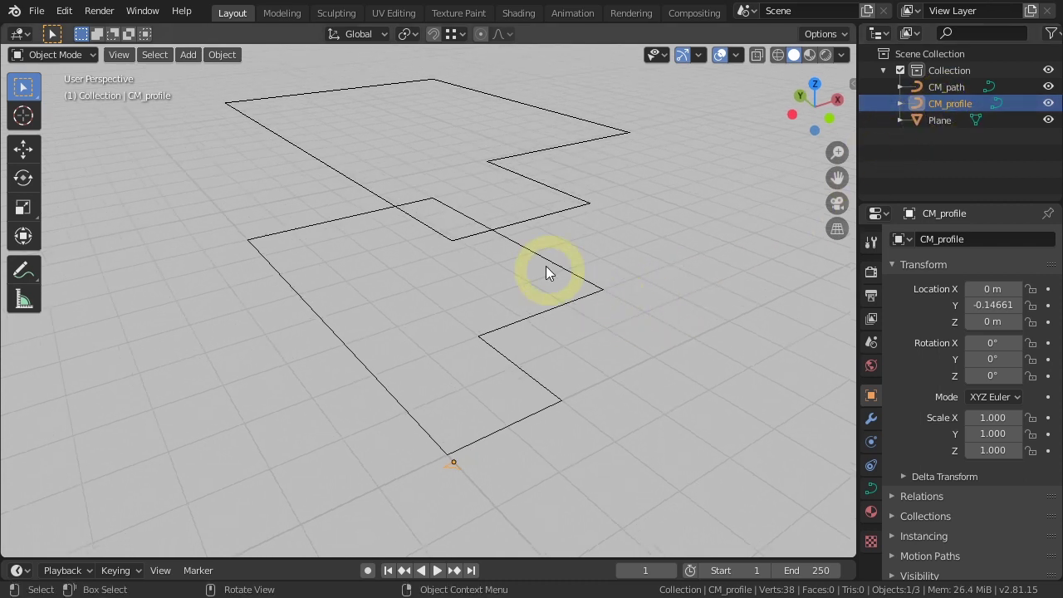
Show CM_path's curve data properties with the Geometry and Bevel panels expanded
click(524, 222)
scroll(523, 223, up, 1)
scroll(561, 288, up, 1)
middle_drag(562, 288, 570, 301)
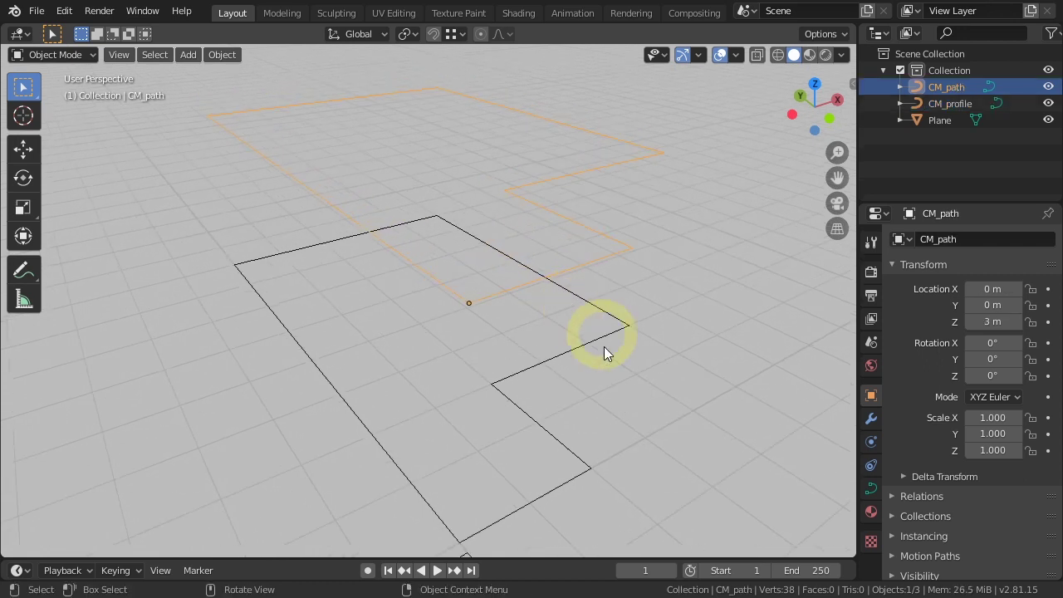
click(870, 491)
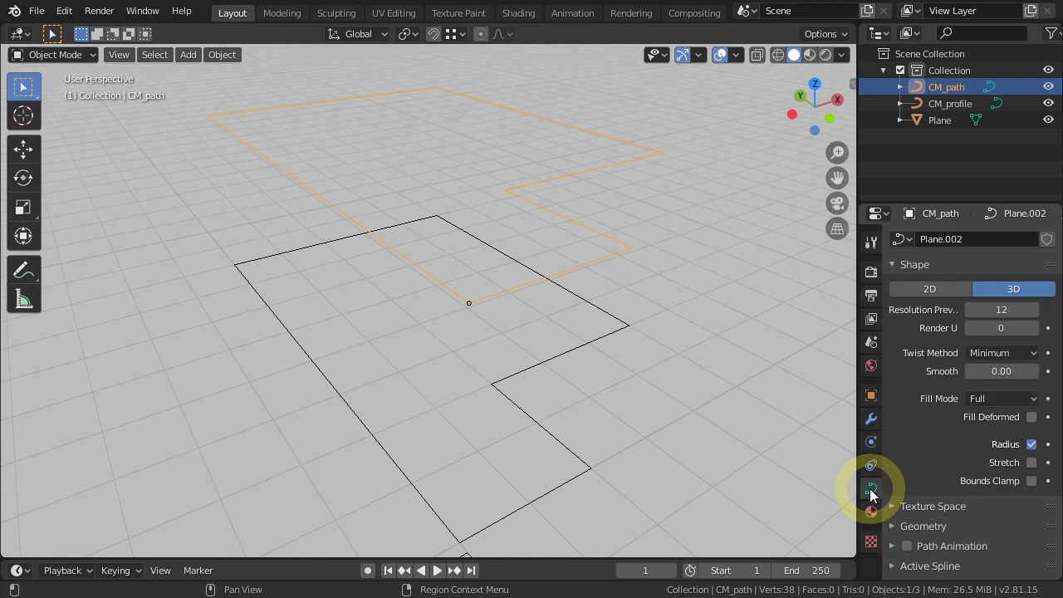
drag(957, 205, 962, 139)
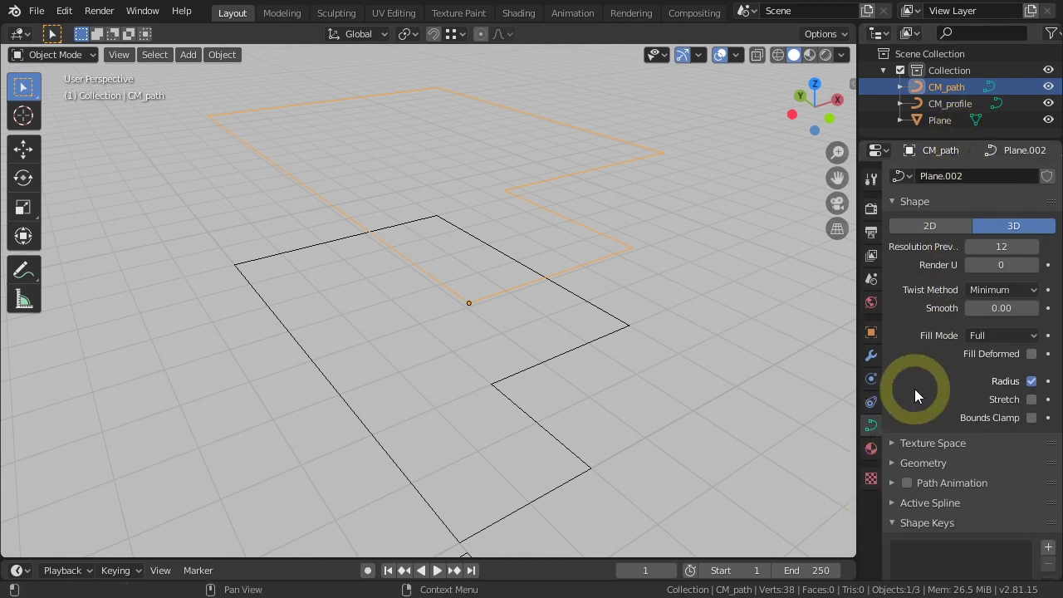
scroll(915, 389, down, 3)
click(921, 412)
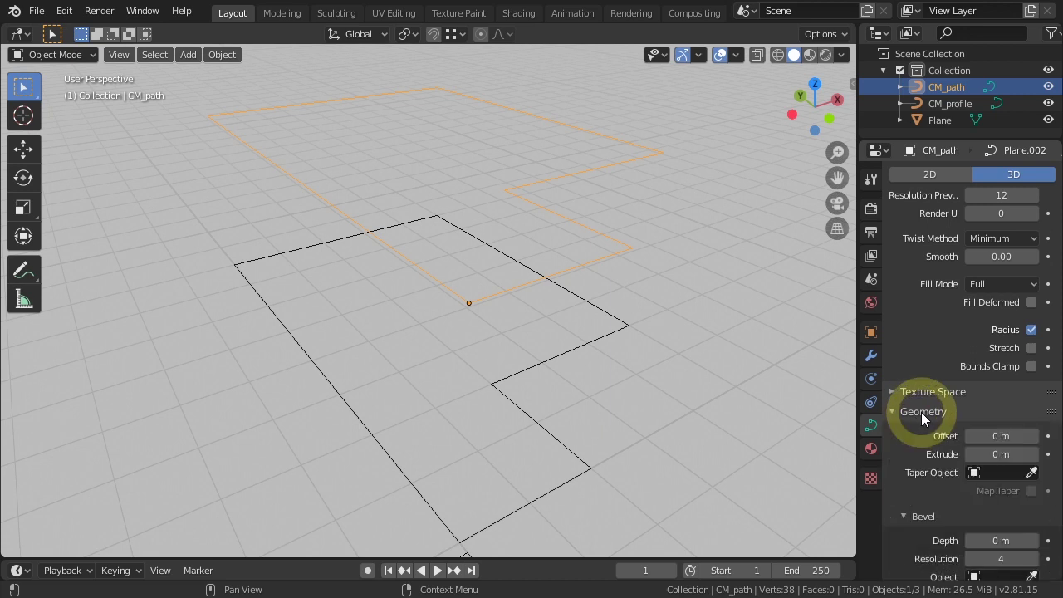
scroll(930, 382, down, 5)
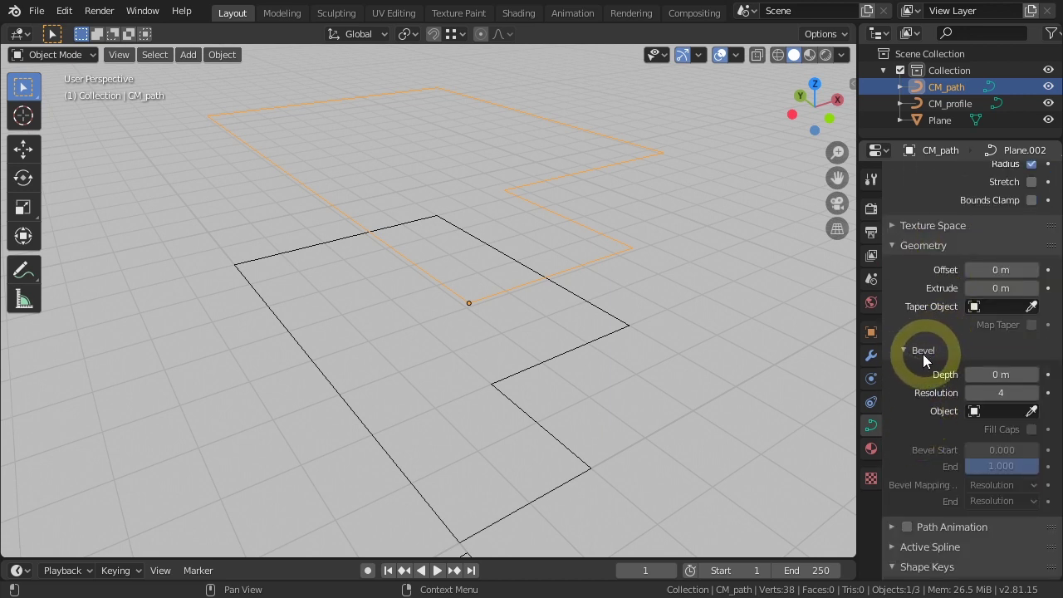
middle_drag(660, 415, 669, 288)
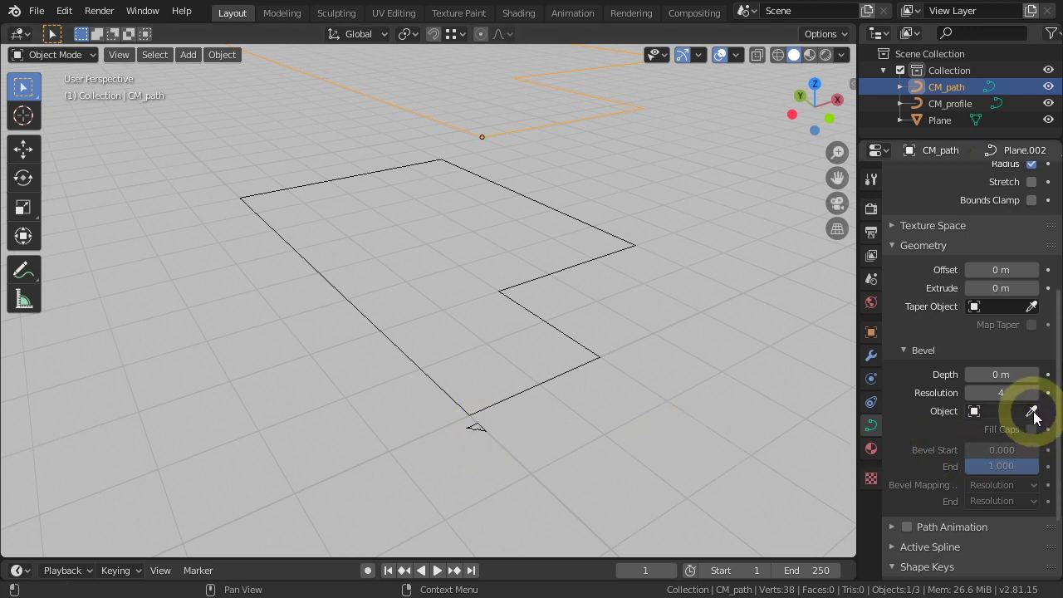
Set CM_profile as CM_path's bevel object, sweeping the profile around the raised outline
click(974, 410)
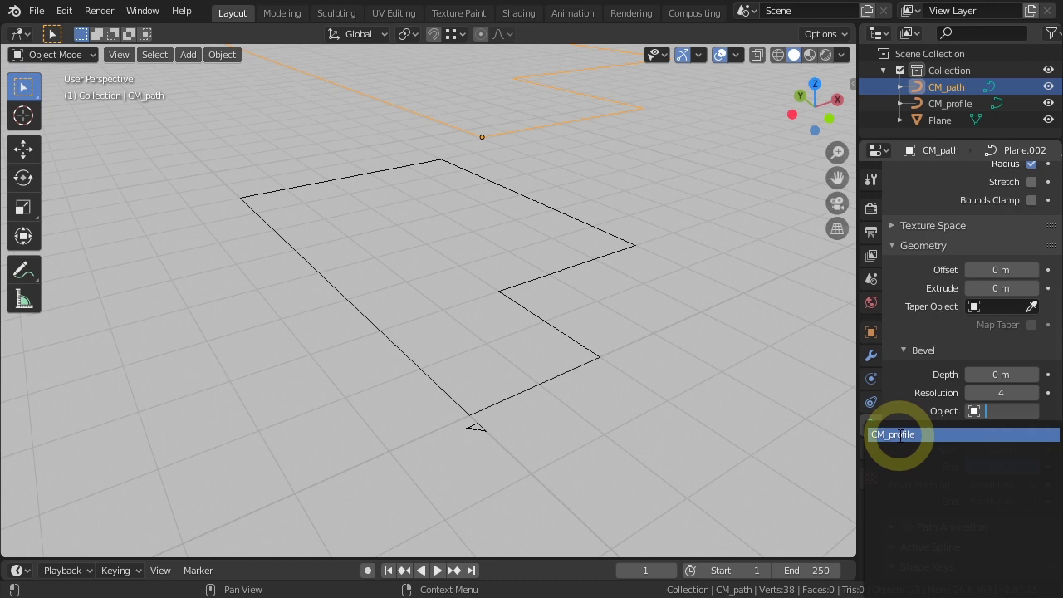
click(900, 434)
mouse_move(674, 326)
middle_down()
mouse_move(602, 275)
mouse_move(556, 213)
mouse_move(596, 314)
mouse_move(577, 374)
mouse_move(574, 334)
mouse_move(607, 308)
mouse_move(600, 301)
mouse_move(673, 253)
mouse_move(498, 262)
middle_up()
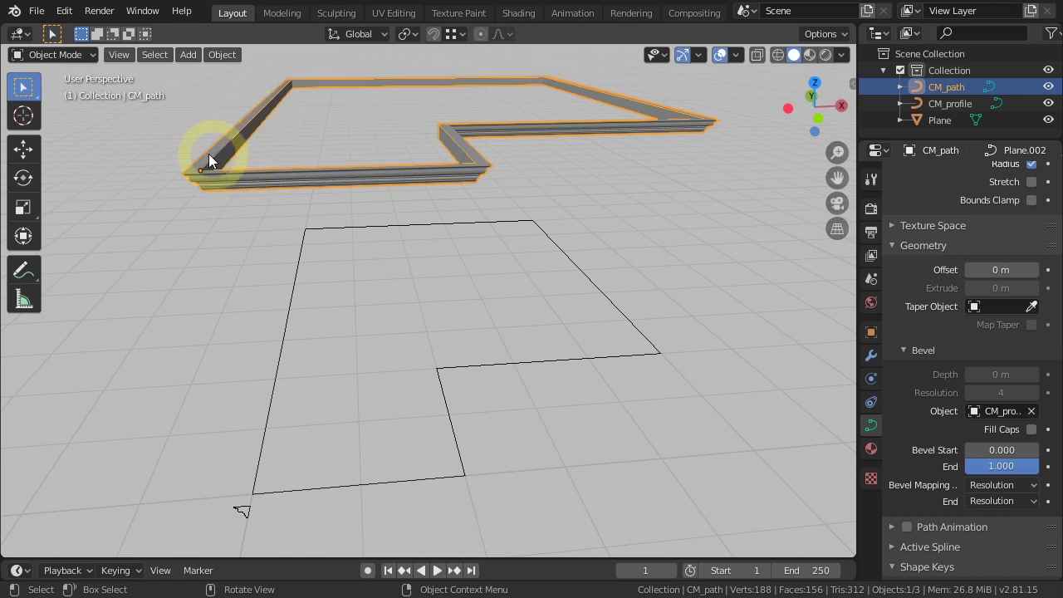
middle_drag(169, 207, 415, 257)
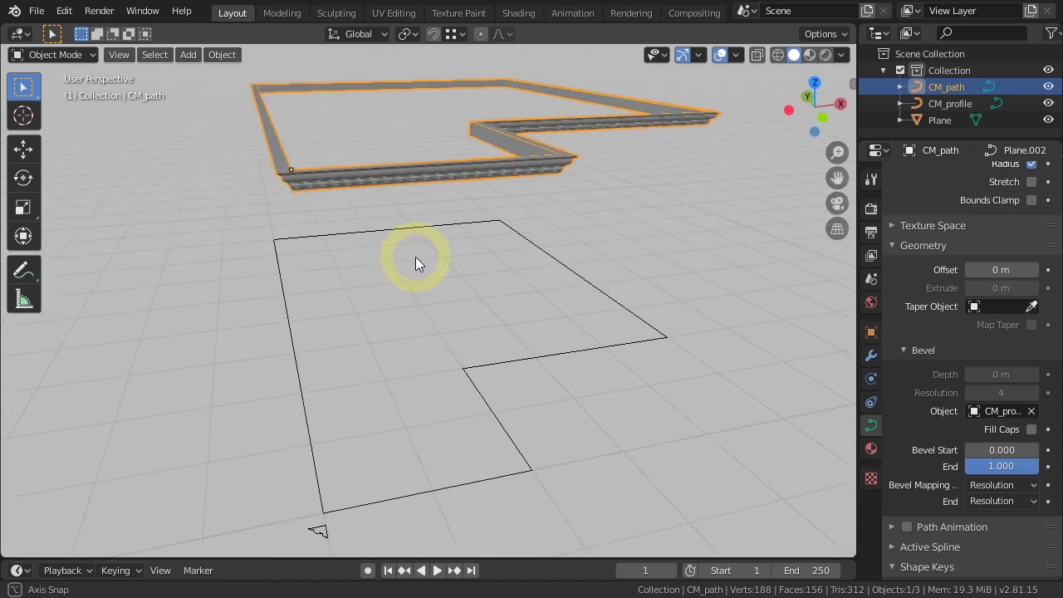
Briefly show the Face Orientation overlay on the molding, then switch it off again
click(736, 55)
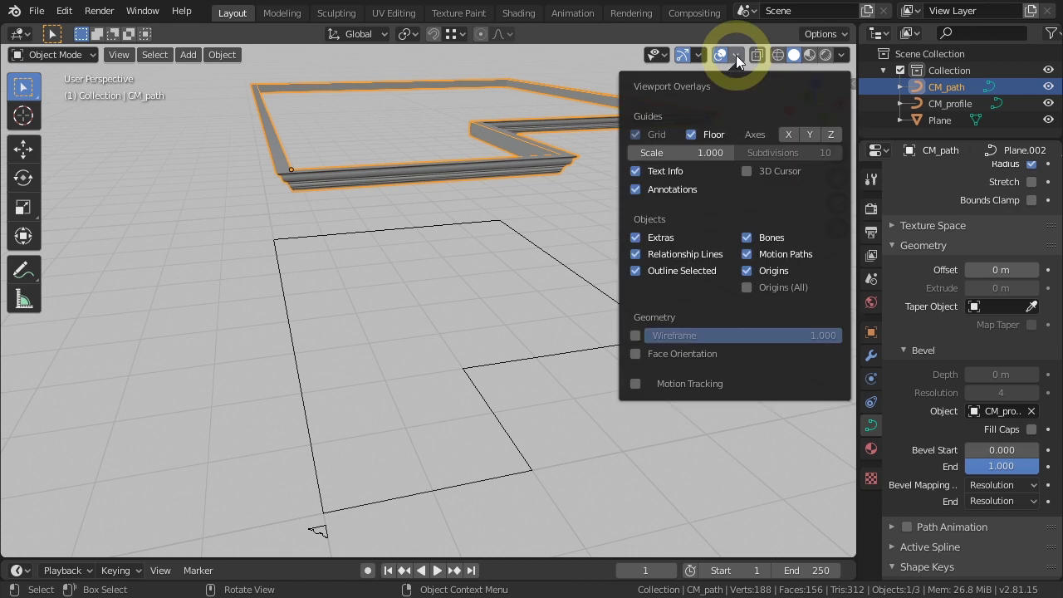
click(636, 354)
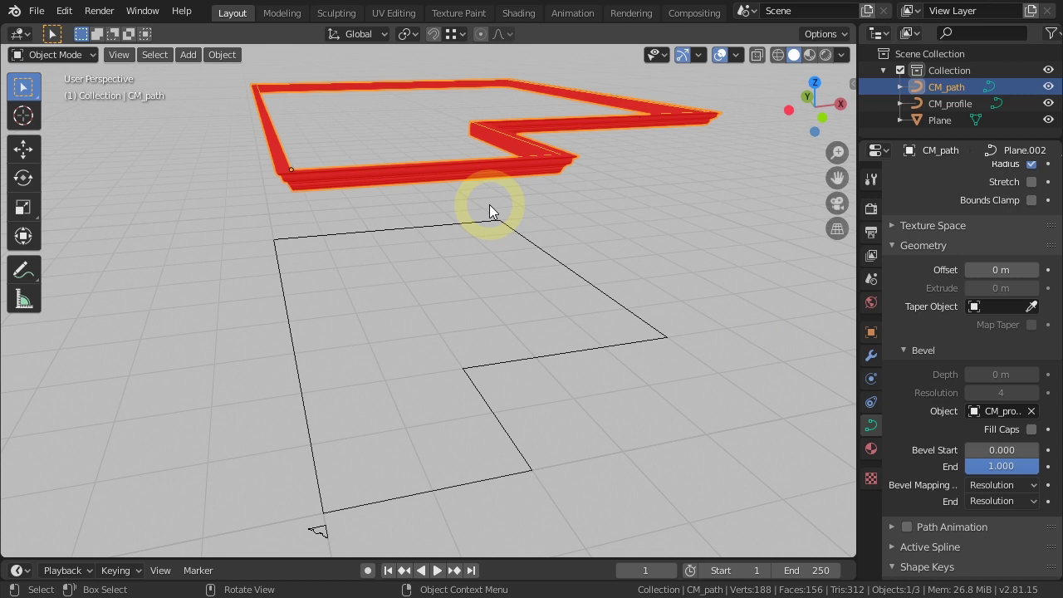
click(736, 54)
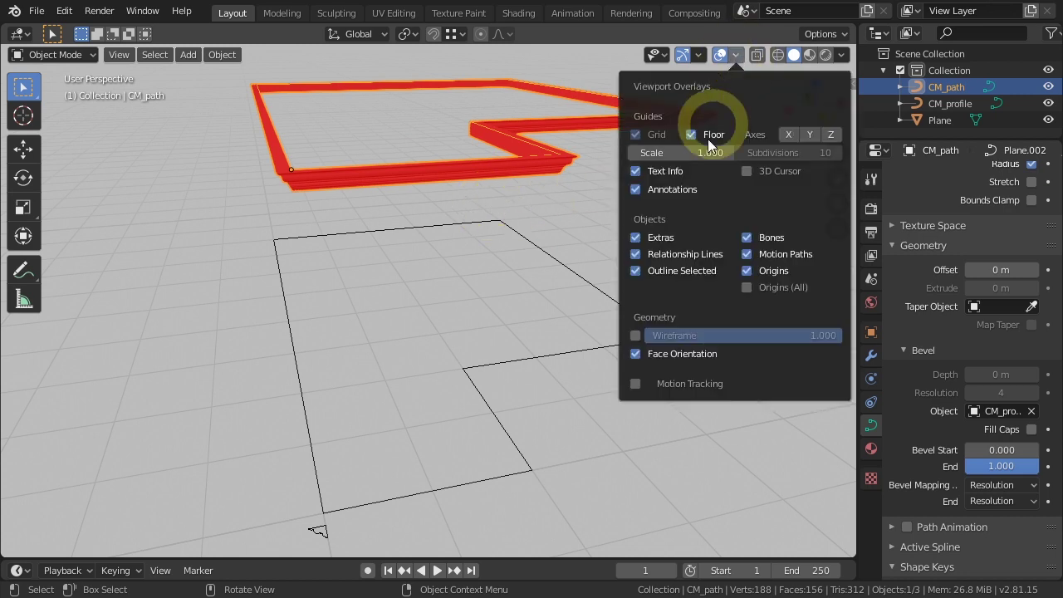
click(635, 354)
middle_drag(469, 341, 469, 344)
mouse_move(483, 237)
middle_down()
mouse_move(471, 257)
mouse_move(440, 248)
mouse_move(463, 268)
mouse_move(469, 239)
middle_up()
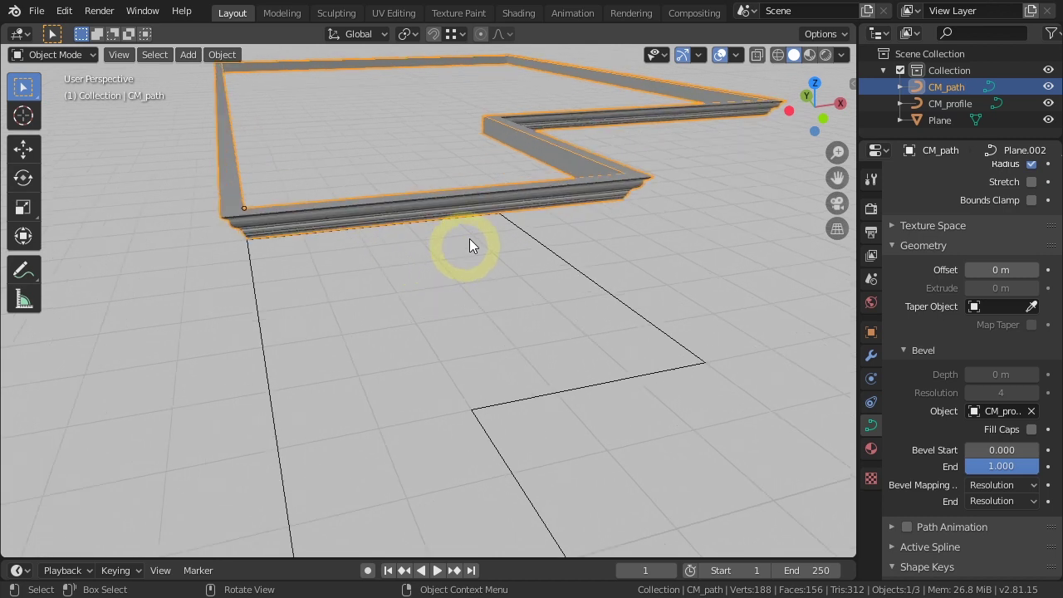
middle_drag(487, 278, 487, 363)
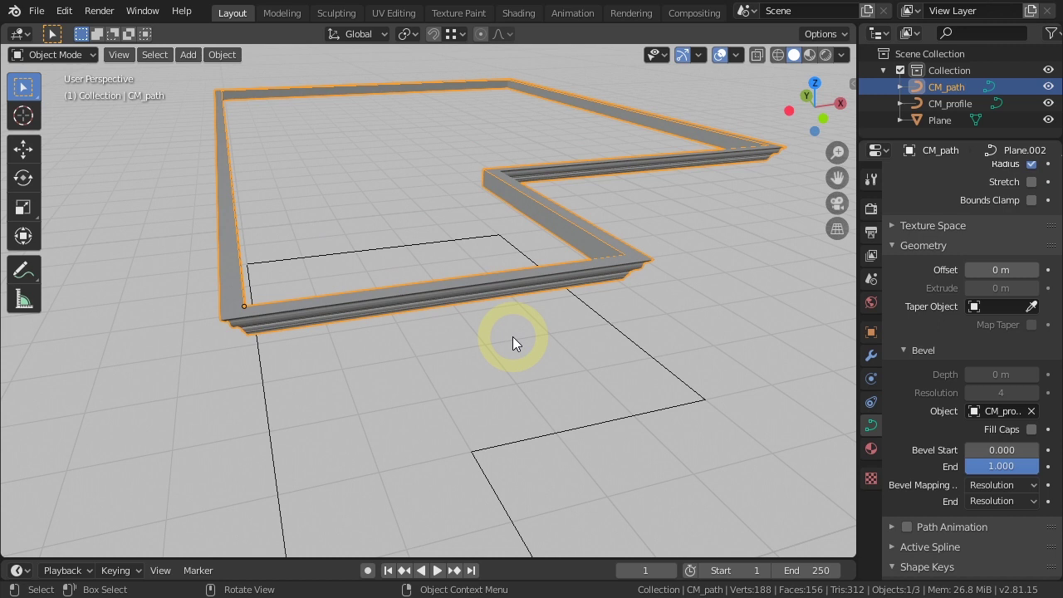
Switch the direction of the CM_path curve in Edit Mode to flip the profile
key(Tab)
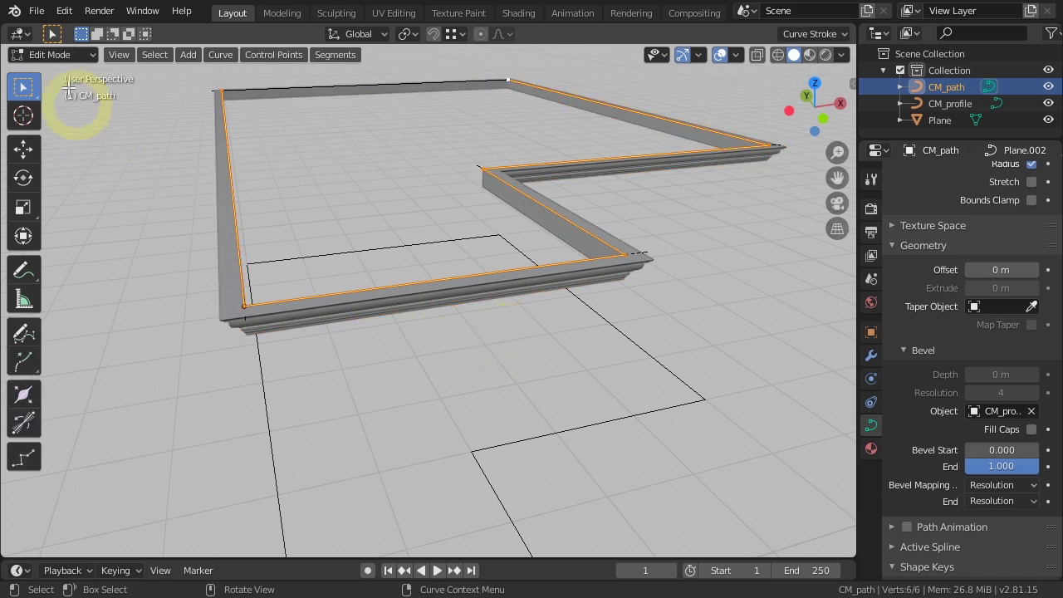
right_click(521, 325)
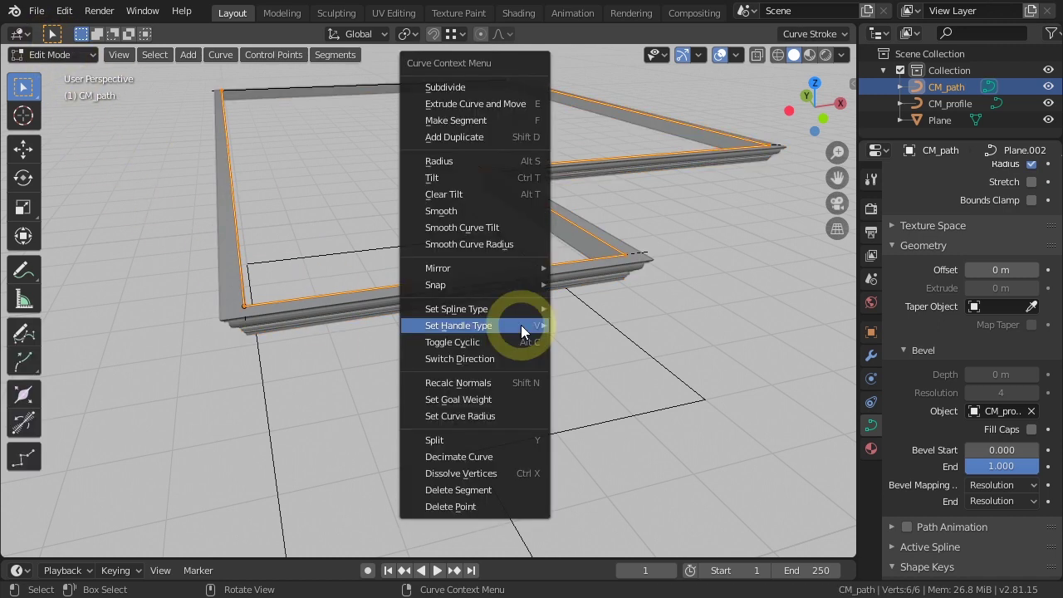
click(468, 358)
mouse_move(433, 327)
middle_down()
mouse_move(379, 356)
mouse_move(427, 311)
mouse_move(468, 343)
middle_up()
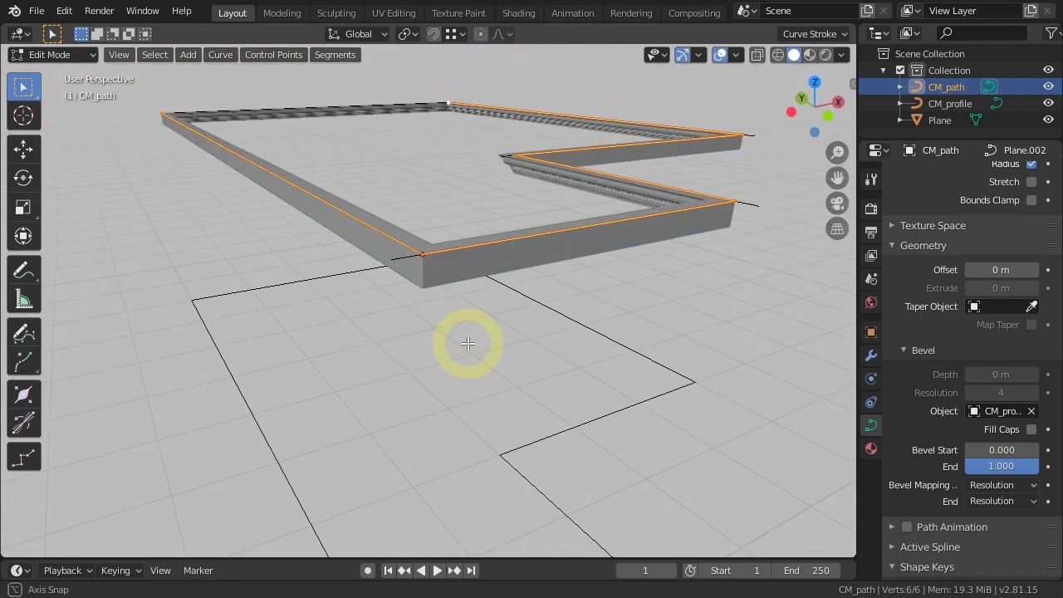
Re-enable the Face Orientation overlay, inspect the molding's faces, and return to Object Mode
click(736, 55)
click(636, 354)
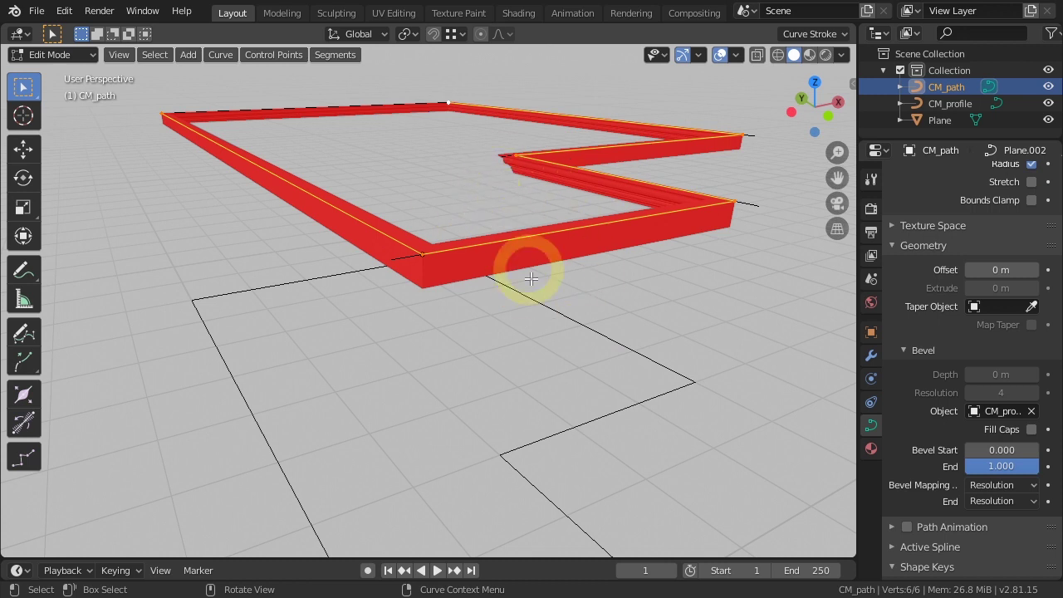
middle_drag(527, 261, 517, 289)
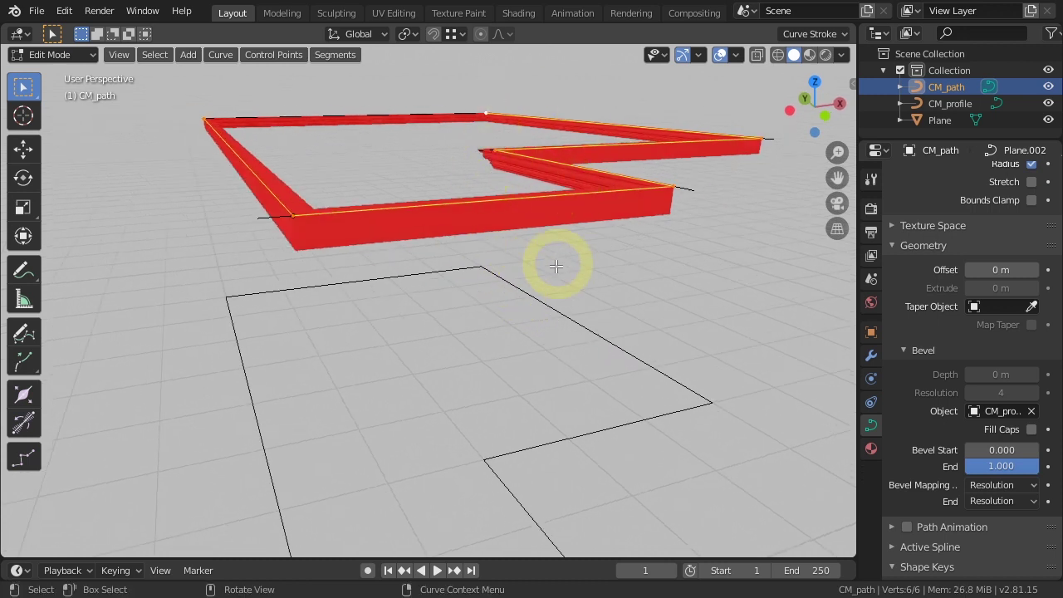
mouse_move(536, 154)
middle_down()
mouse_move(484, 403)
mouse_move(480, 230)
middle_up()
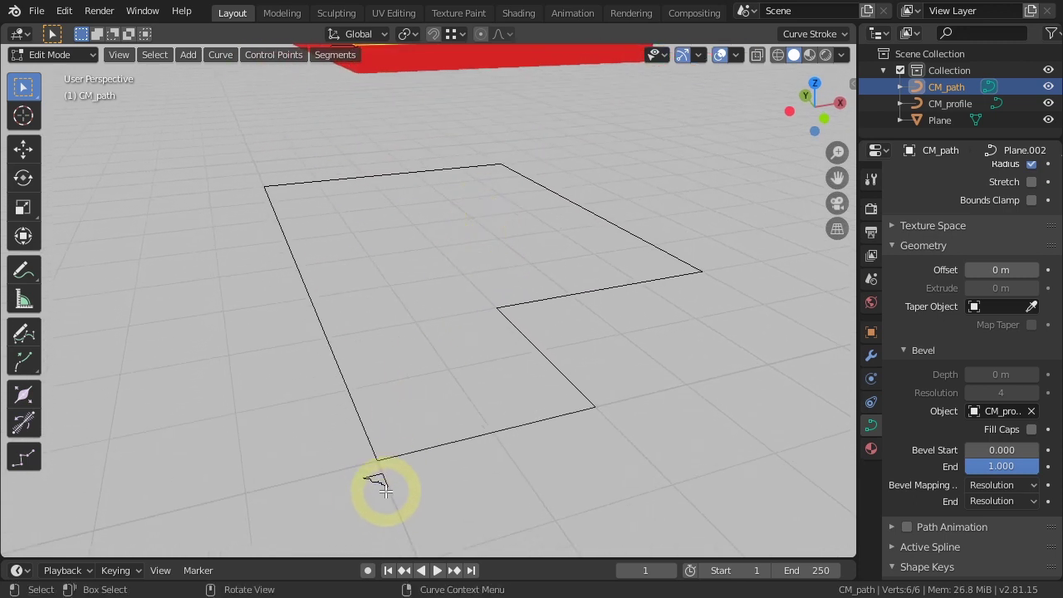
scroll(385, 491, up, 1)
key(Tab)
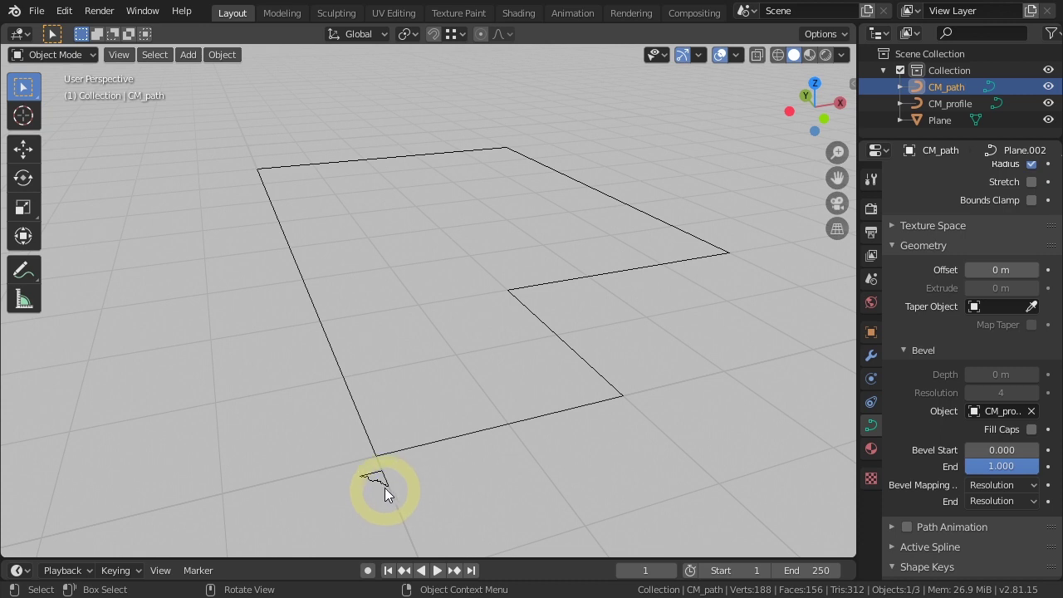
Switch the direction of the CM_profile curve in Edit Mode
click(383, 480)
scroll(383, 491, up, 1)
scroll(381, 489, up, 1)
scroll(381, 489, up, 1)
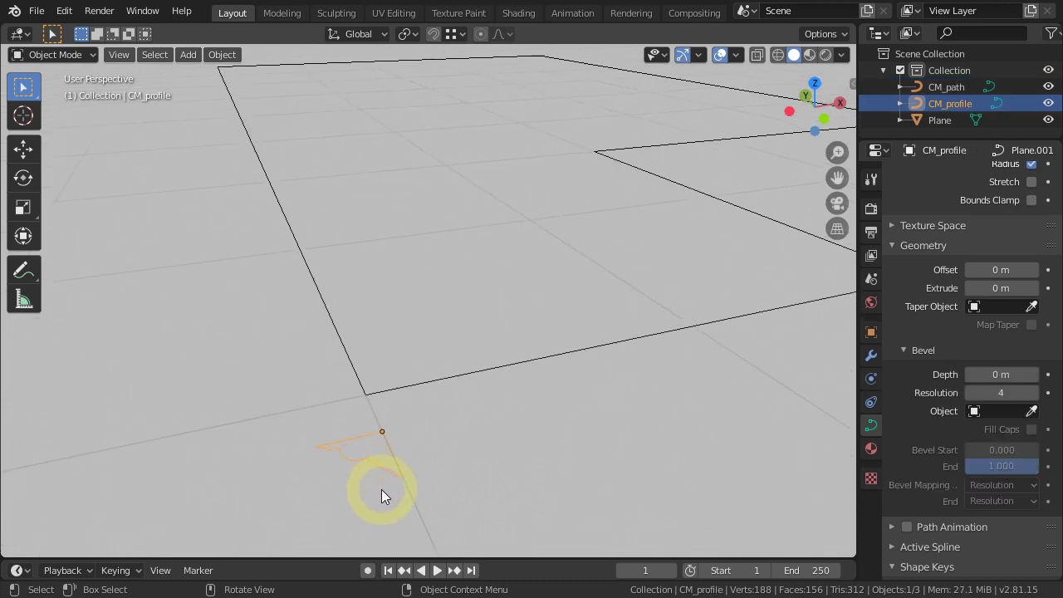
key(Tab)
right_click(446, 451)
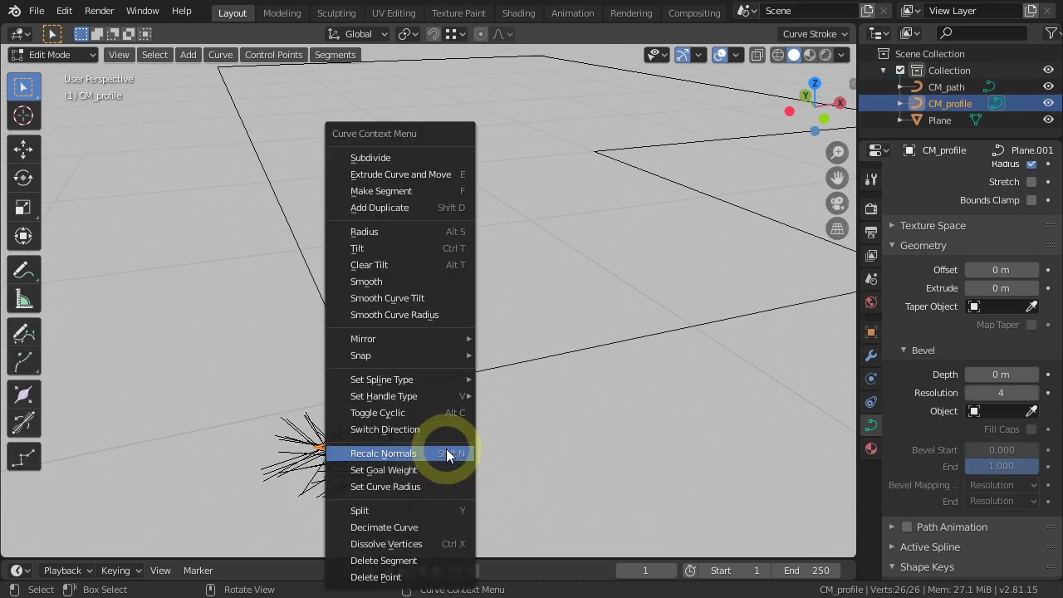
click(407, 430)
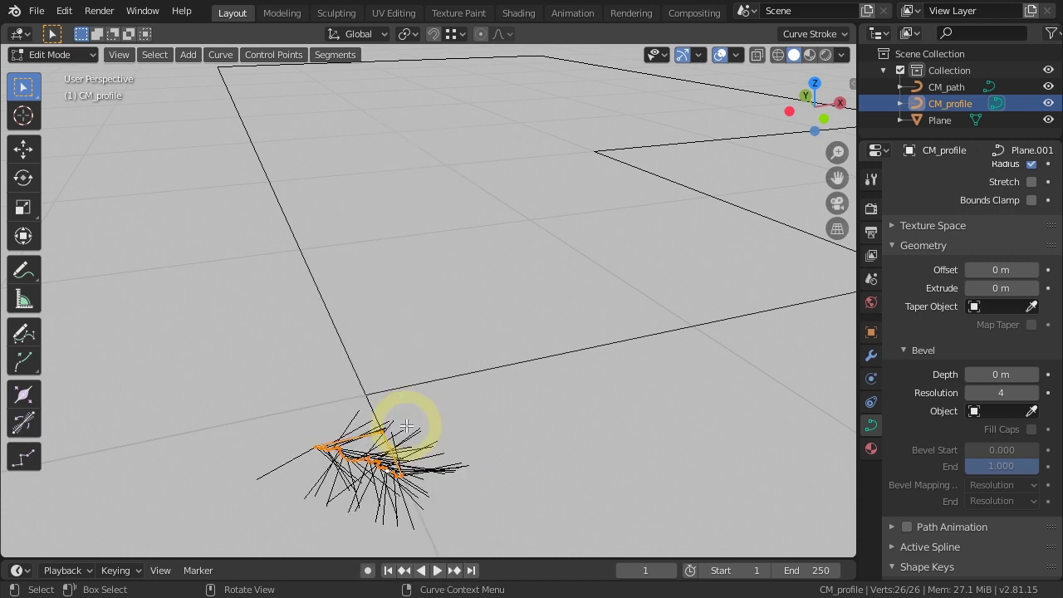
Zoom out to confirm the swept molding's faces now show blue, facing outward
scroll(406, 426, down, 2)
scroll(405, 426, down, 2)
scroll(406, 427, down, 2)
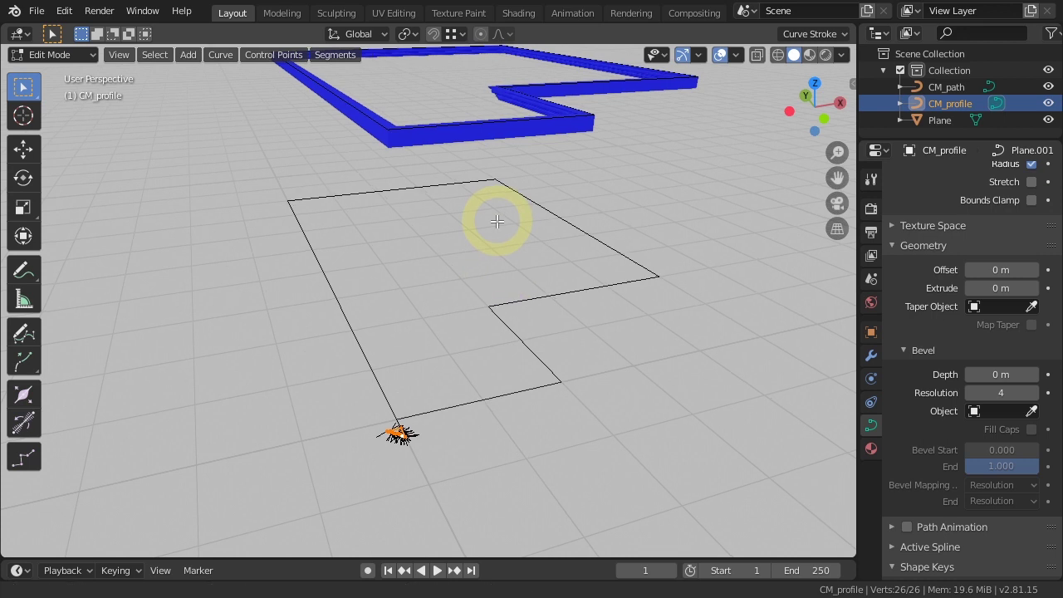
shift+middle_drag(496, 221, 505, 291)
scroll(496, 252, up, 2)
scroll(500, 250, up, 2)
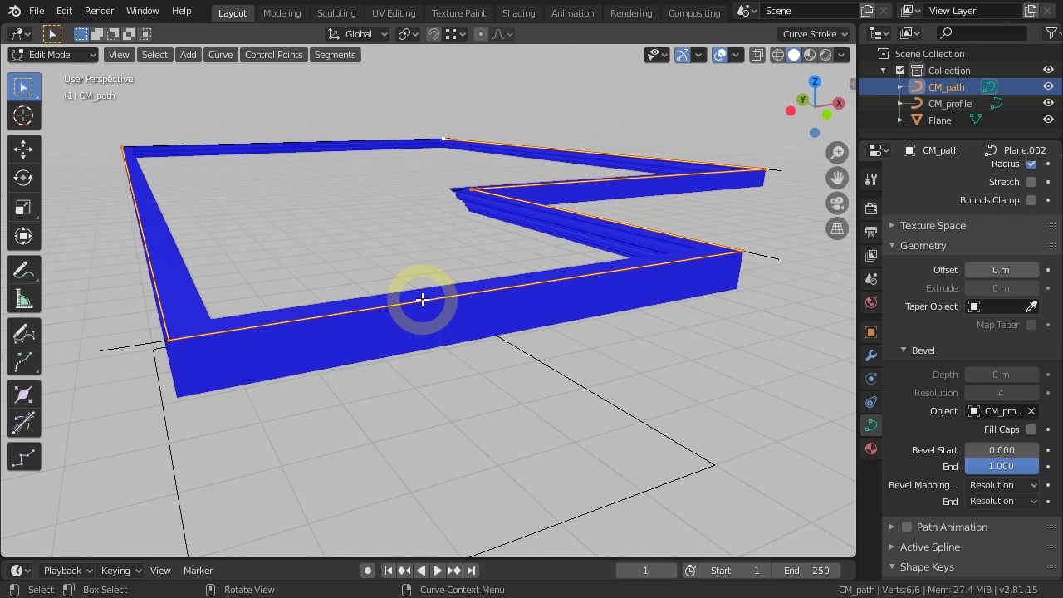
Open the Segments menu in the header
click(339, 56)
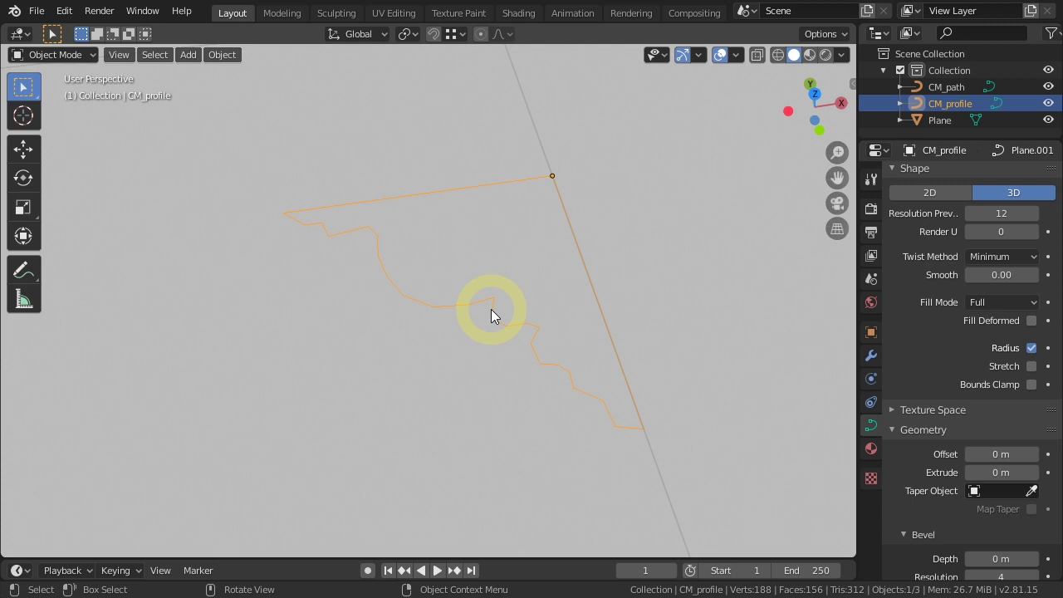
Set the CM_profile spline type to Bezier, then undo it to keep the original poly points
key(Tab)
right_click(492, 309)
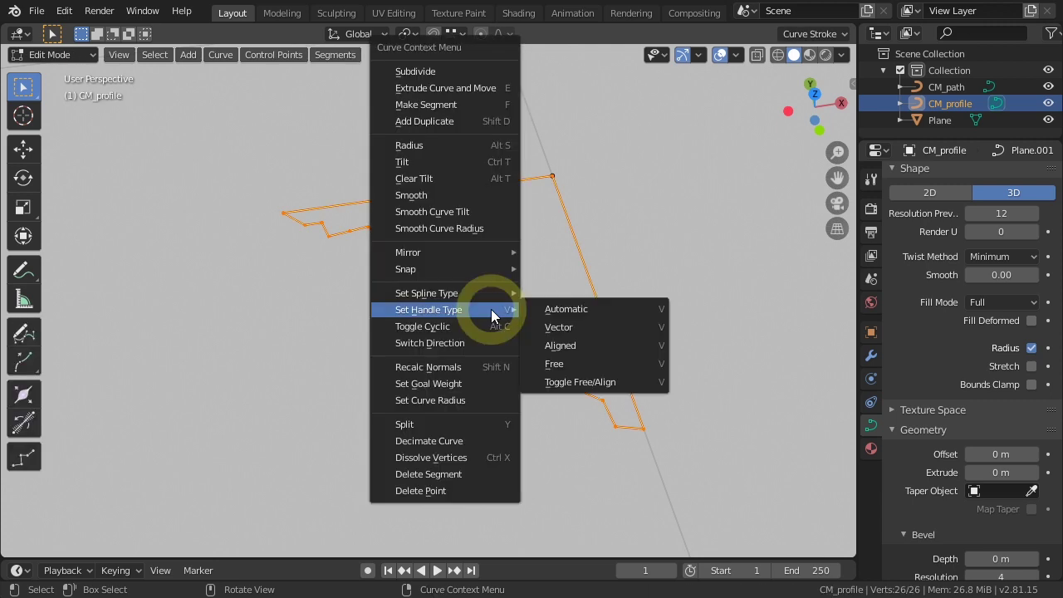
mouse_move(426, 293)
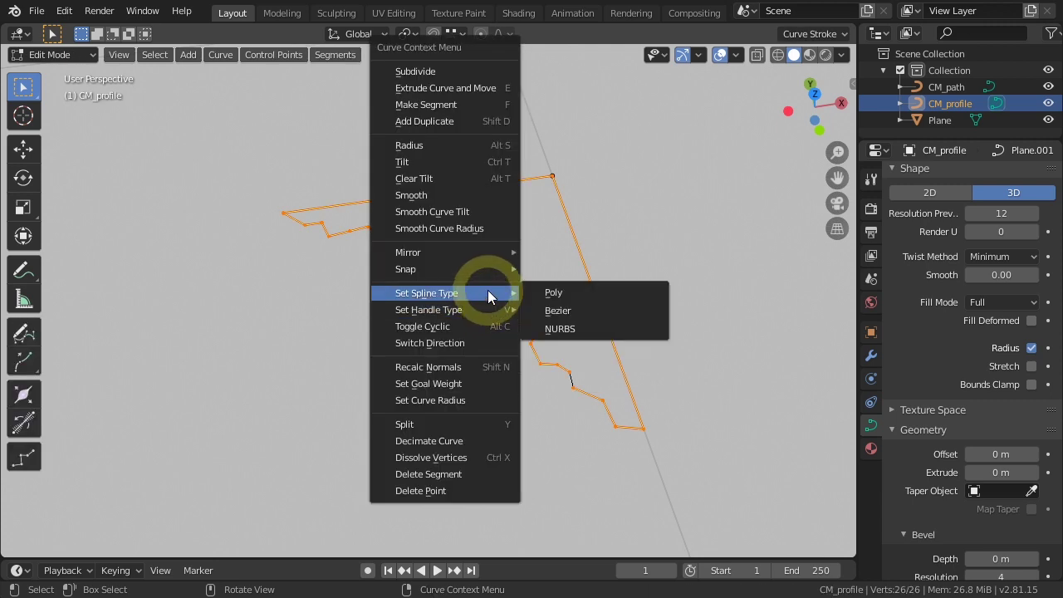
click(570, 313)
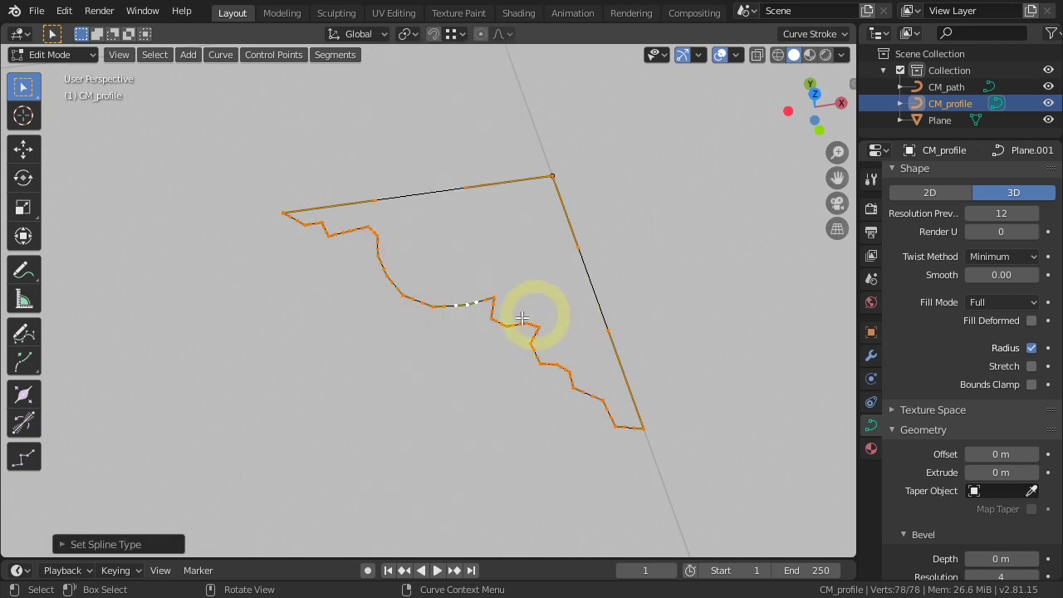
scroll(482, 324, up, 2)
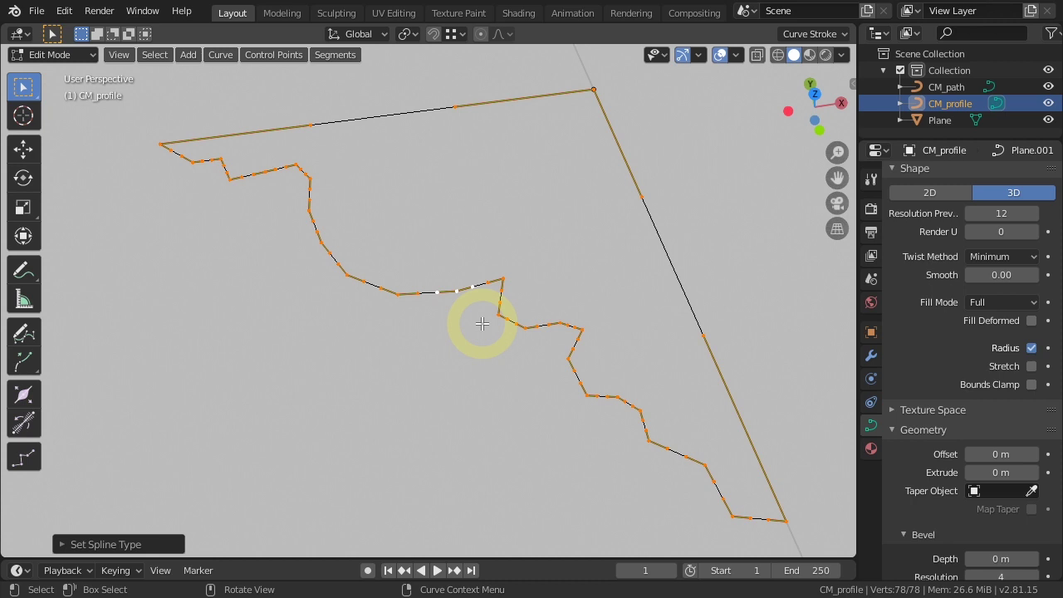
click(503, 278)
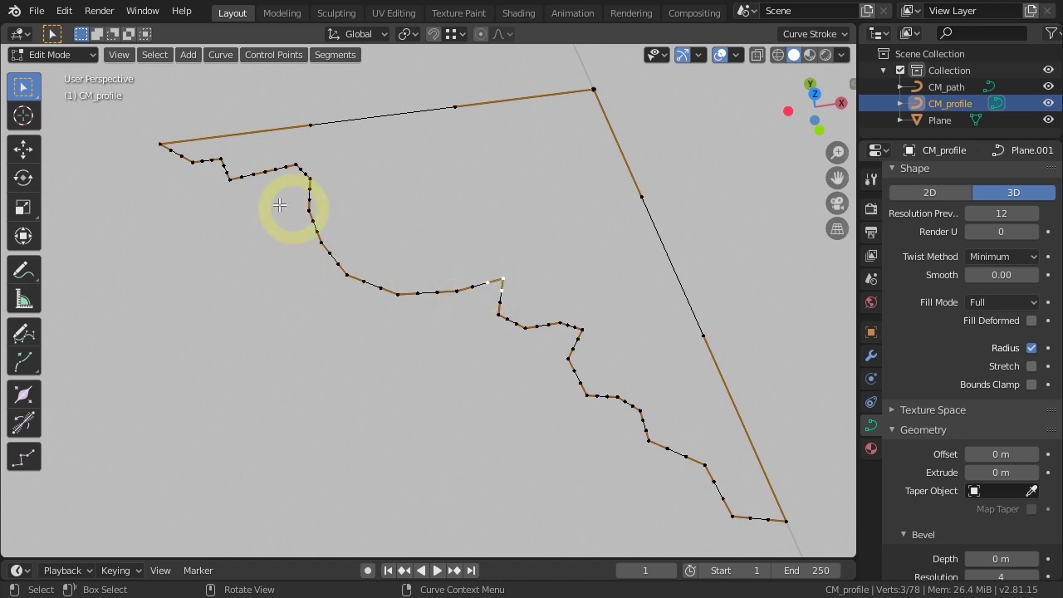
key(ctrl+l)
key(ctrl+z)
key(ctrl+z)
key(ctrl+z)
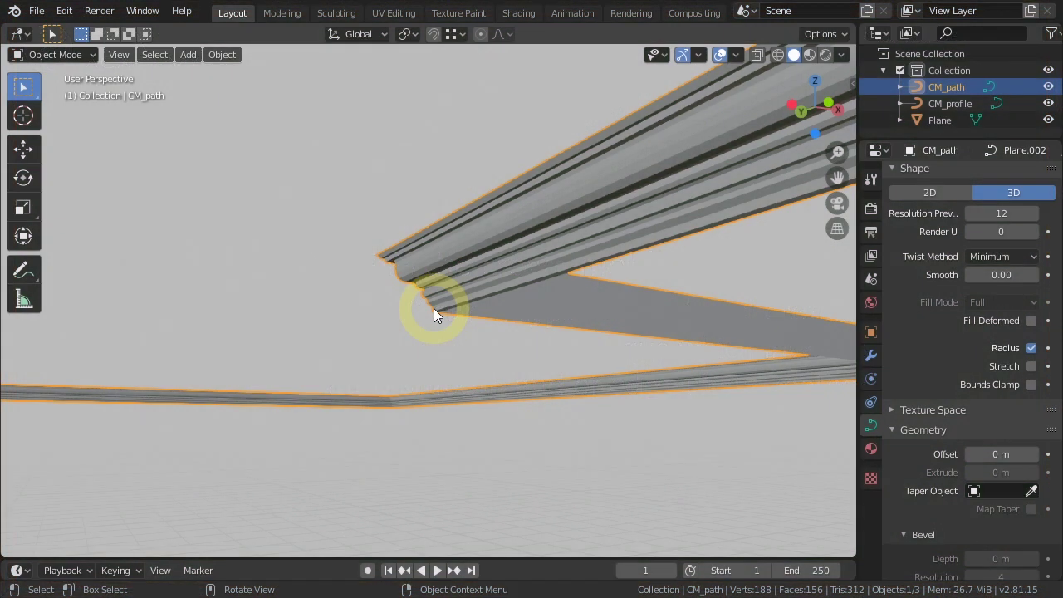
Convert the CM_path curve molding to a mesh and apply Shade Smooth to it
click(223, 56)
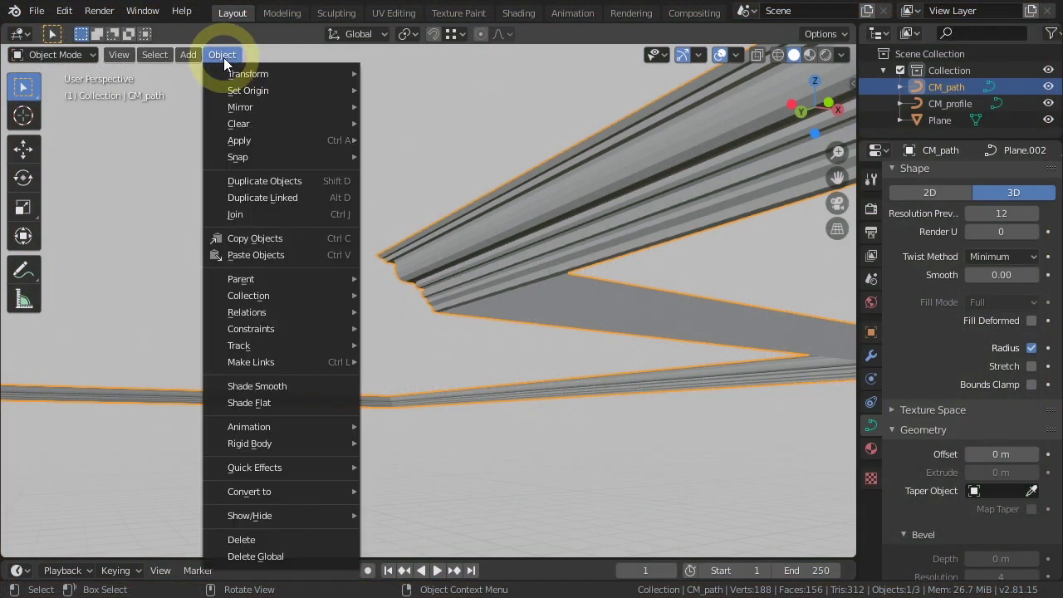
mouse_move(249, 492)
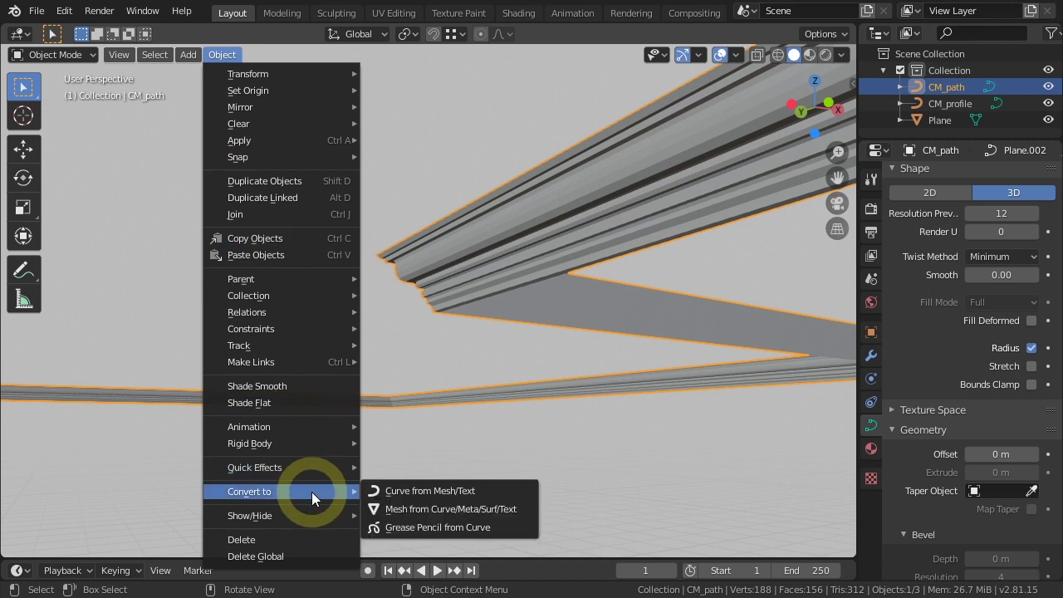
click(401, 510)
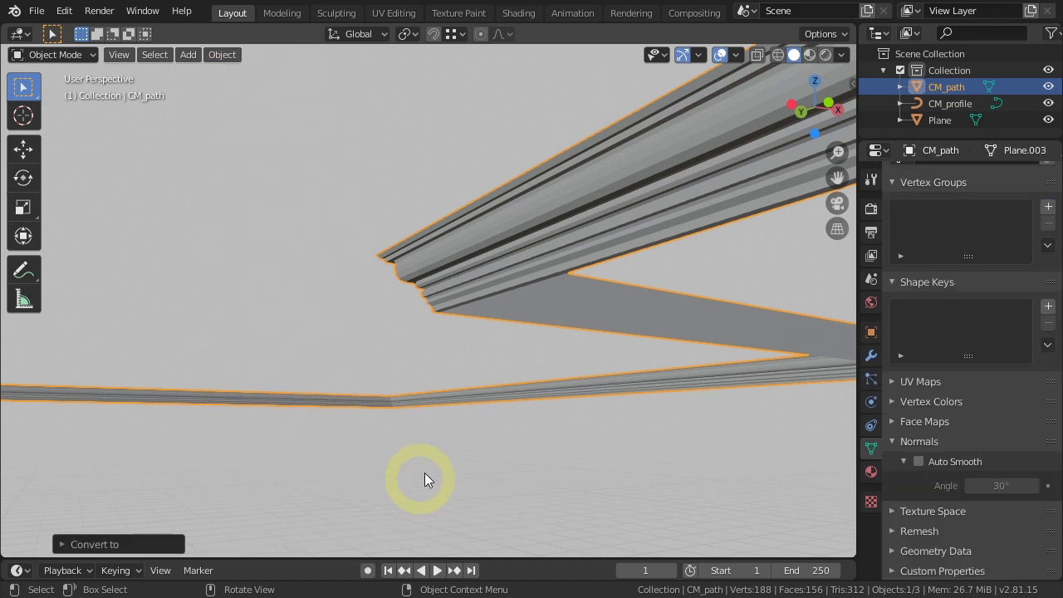
right_click(507, 260)
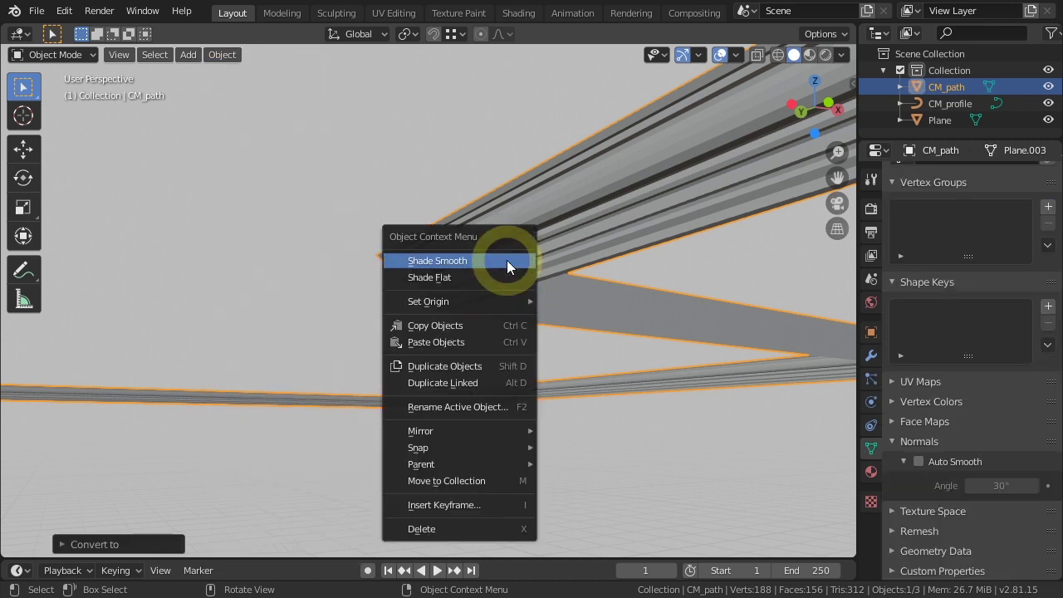
click(462, 260)
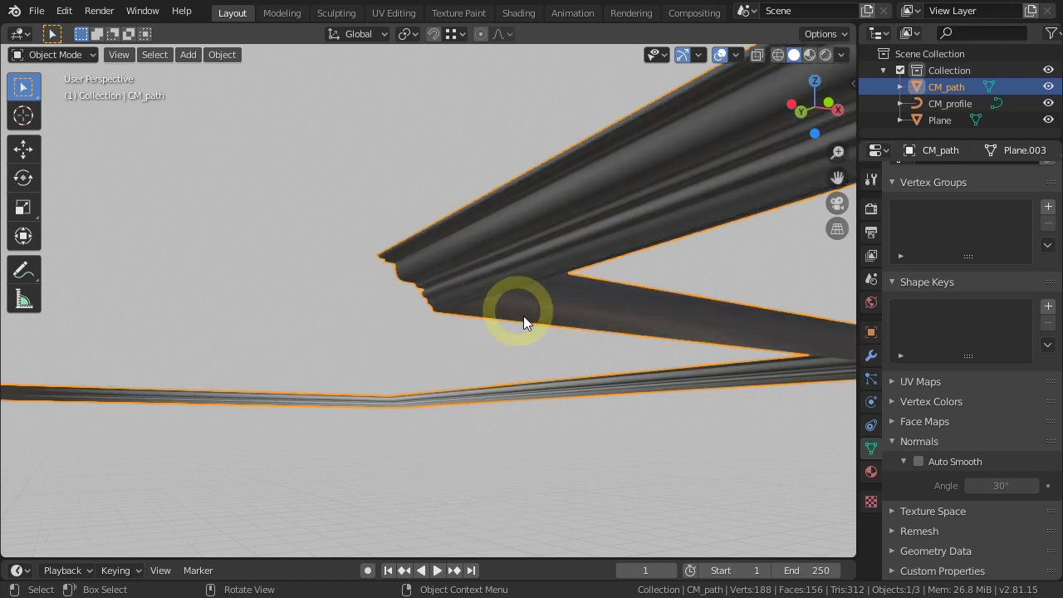
Enable Auto Smooth on the CM_path mesh and drag its angle up to 41.5°
click(919, 462)
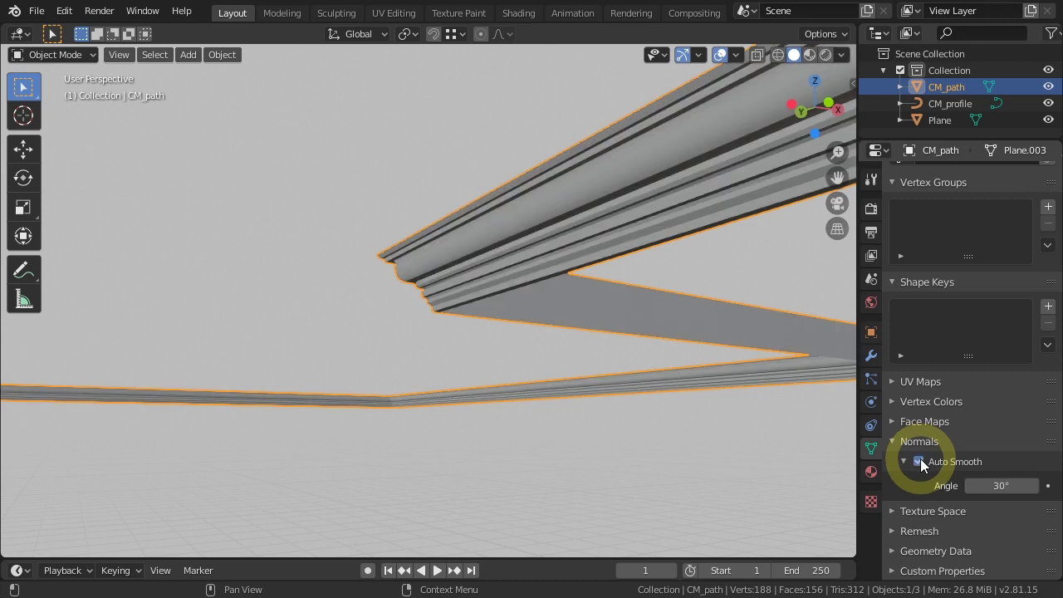
middle_drag(427, 295, 427, 296)
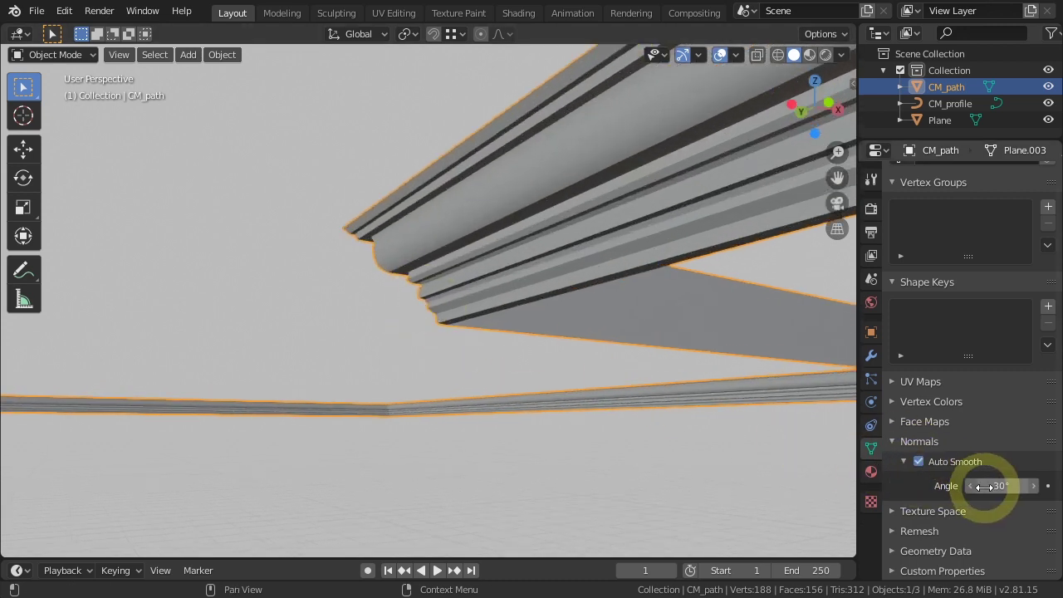
mouse_move(984, 487)
mouse_down()
mouse_move(1036, 505)
mouse_move(1044, 481)
mouse_move(975, 493)
mouse_move(1027, 486)
mouse_move(980, 486)
mouse_move(1025, 486)
mouse_move(1011, 495)
mouse_move(1016, 487)
mouse_move(990, 486)
mouse_up()
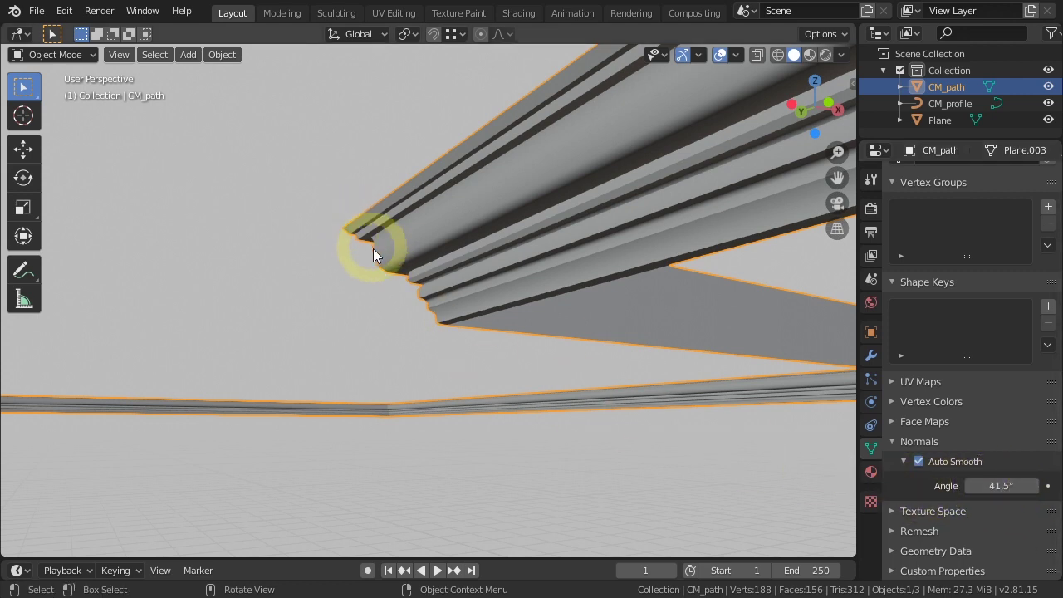